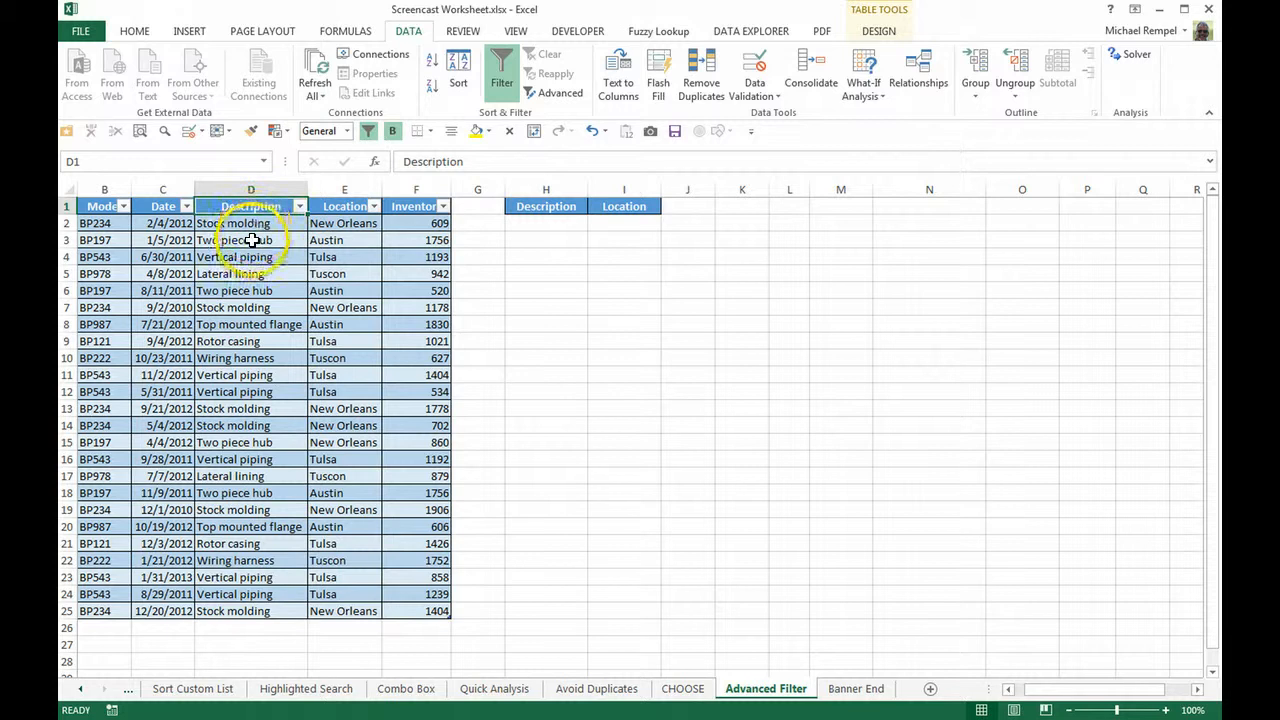
# Step: Copy the "Two piece hub" entry from D3 into H2 beneath the Description criteria header
pyautogui.click(252, 240)
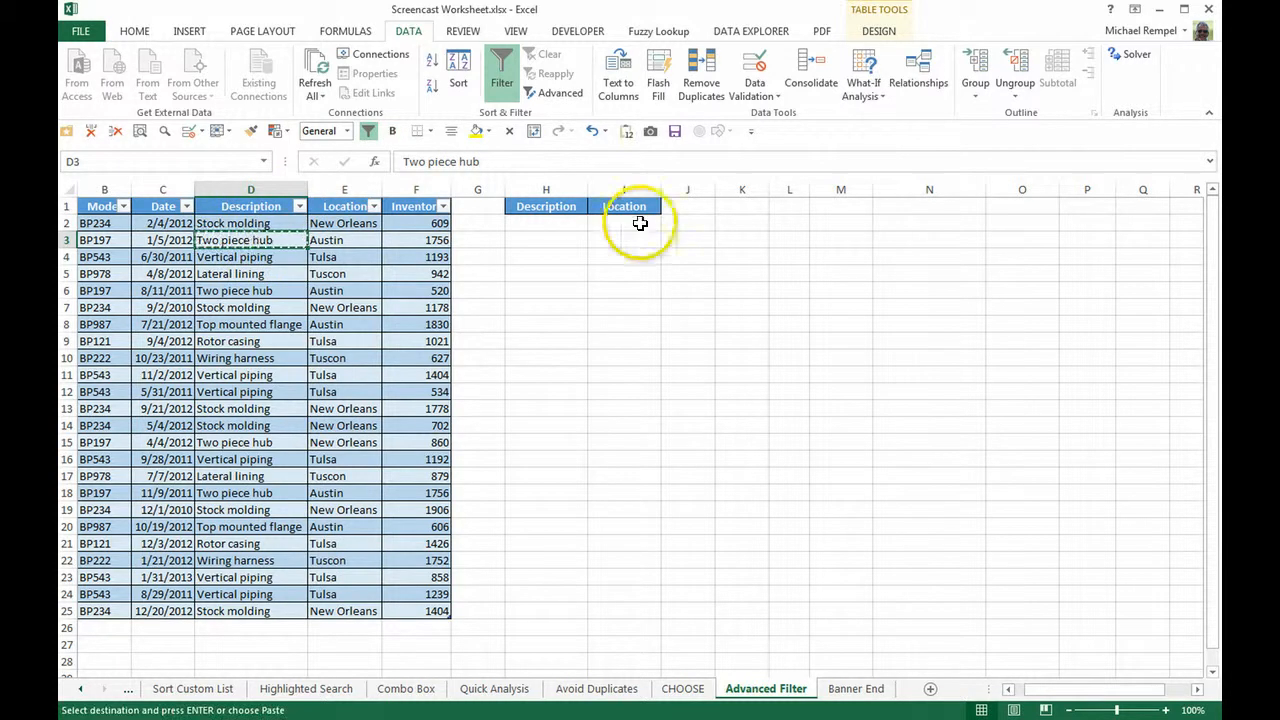
pyautogui.click(554, 230)
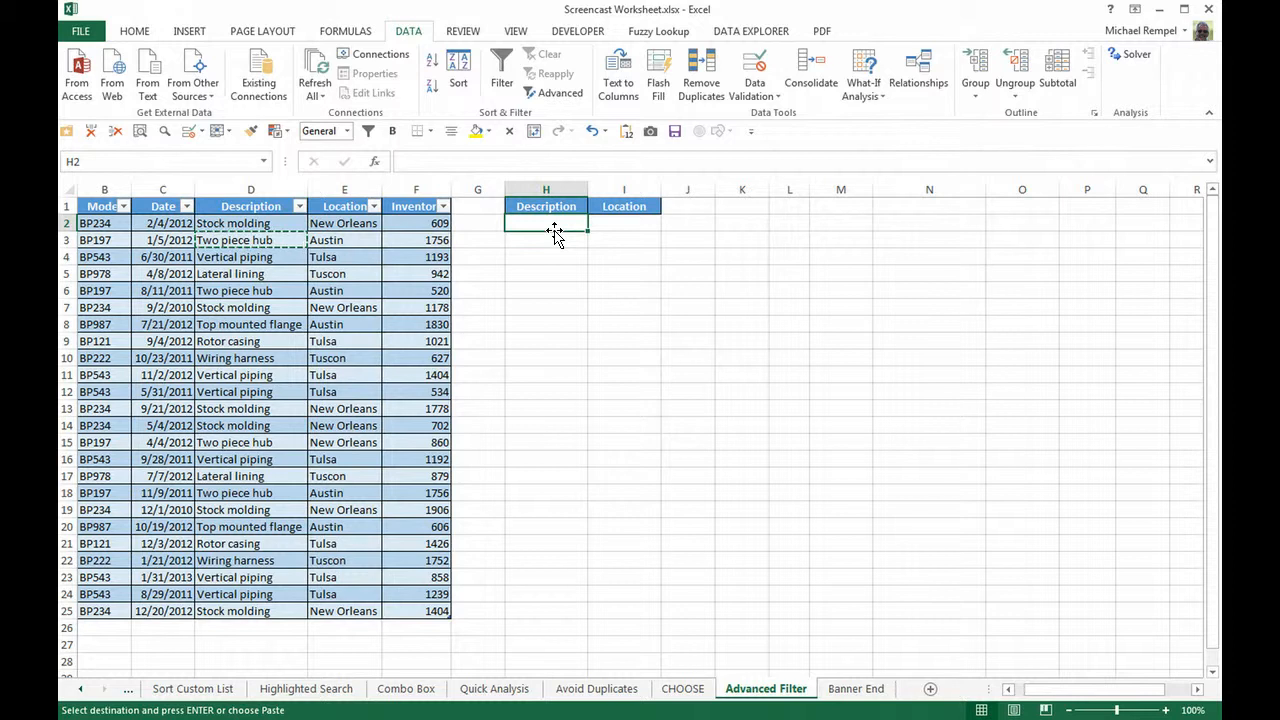
pyautogui.write('Two piece hub')
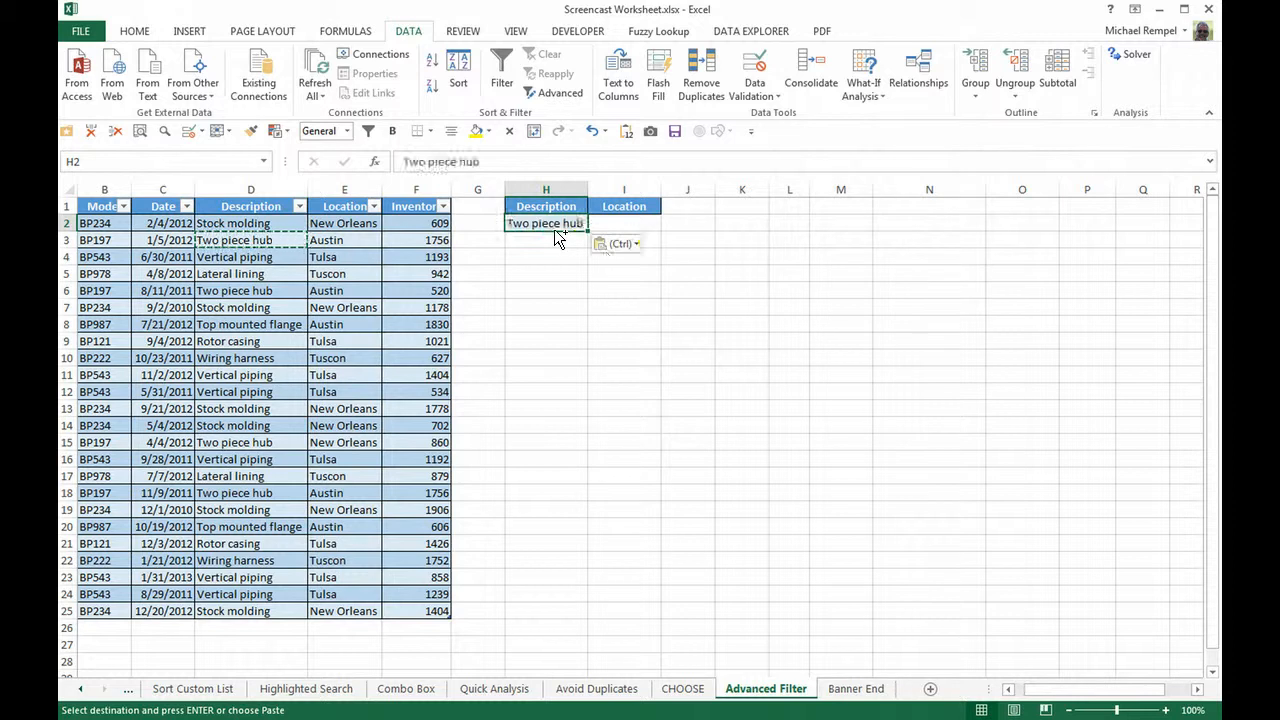
# Step: Start an Advanced Filter with the whole inventory table as the list range and H1:H2 as the criteria range
pyautogui.press('Up')
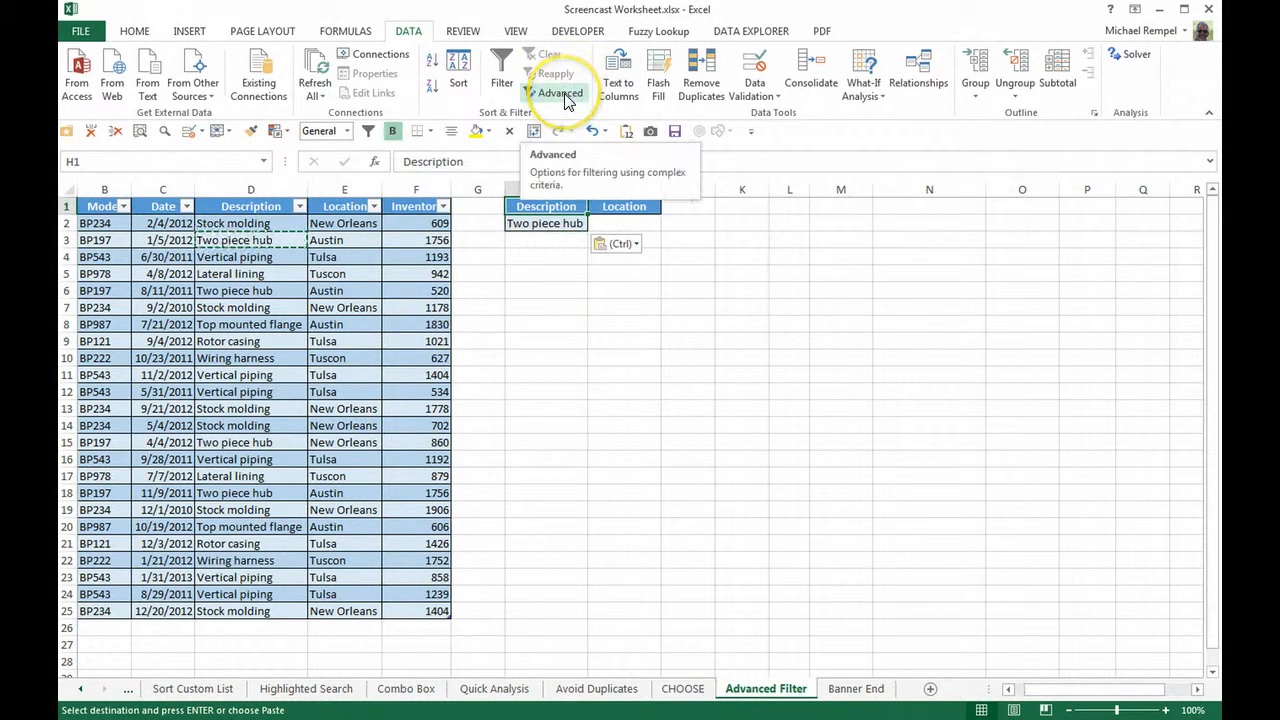
pyautogui.click(562, 96)
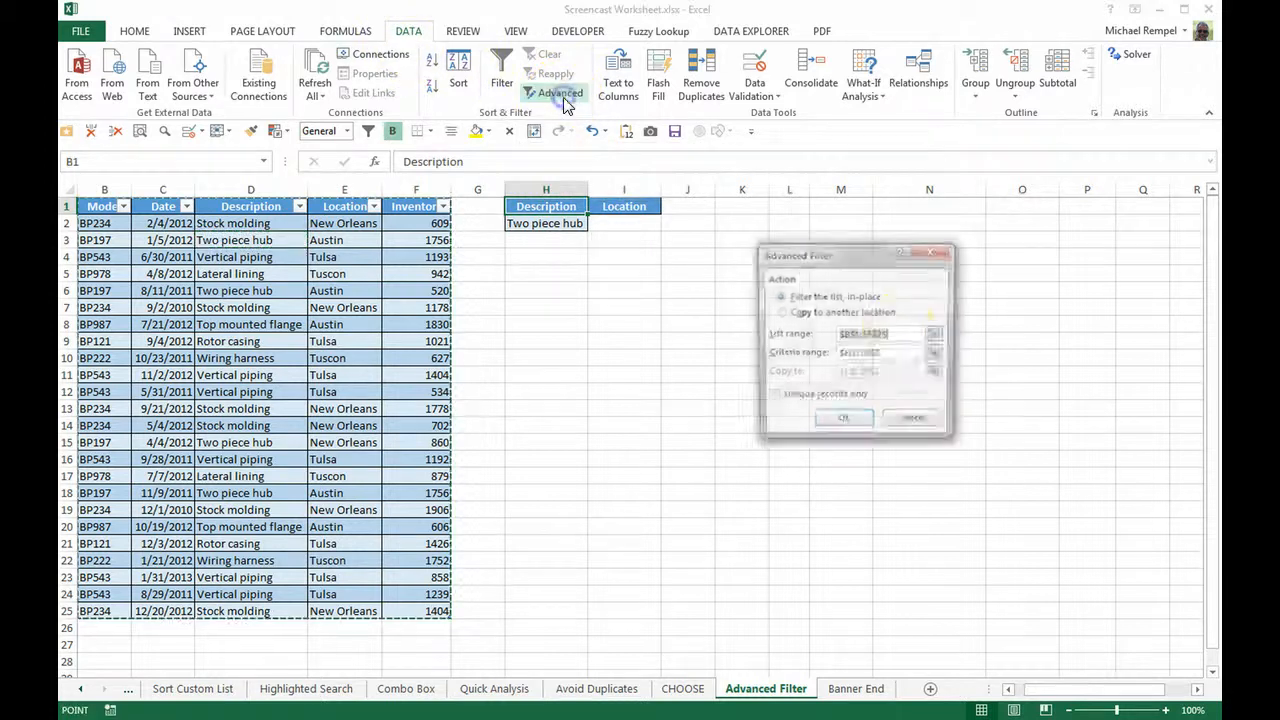
pyautogui.click(911, 334)
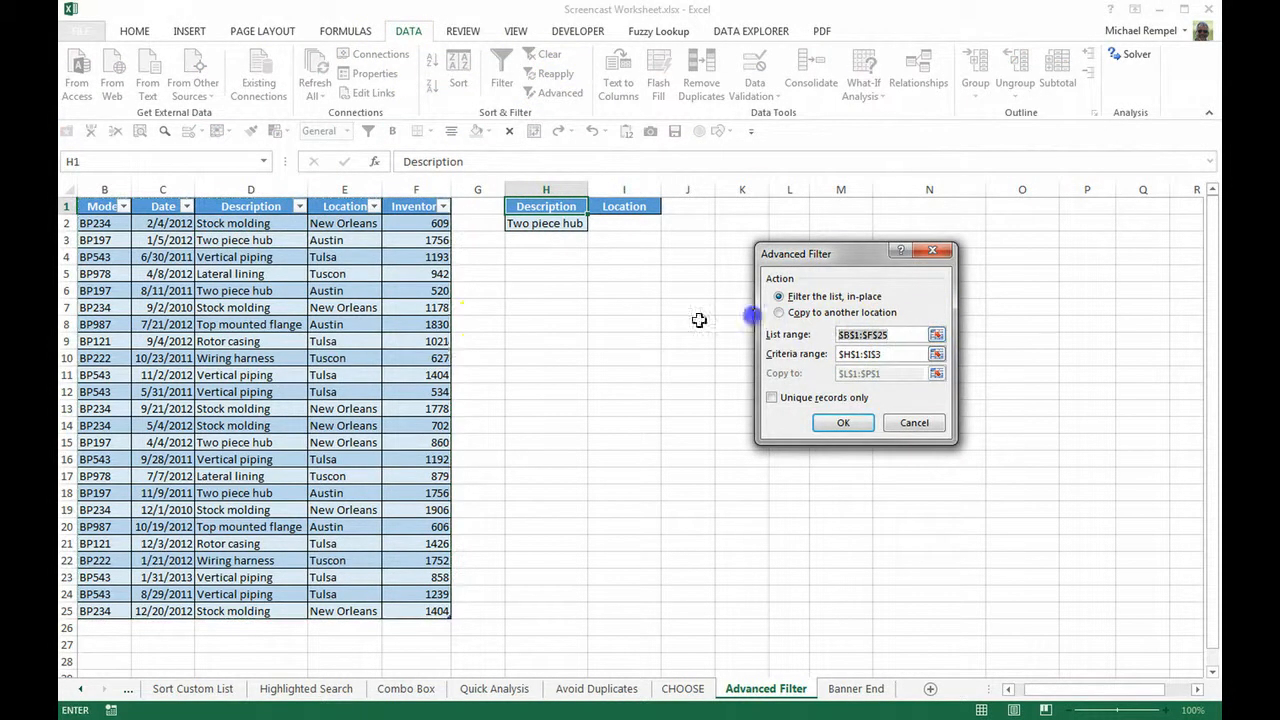
pyautogui.press('Delete')
pyautogui.moveTo(115, 208); pyautogui.dragTo(426, 603)
pyautogui.click(891, 354)
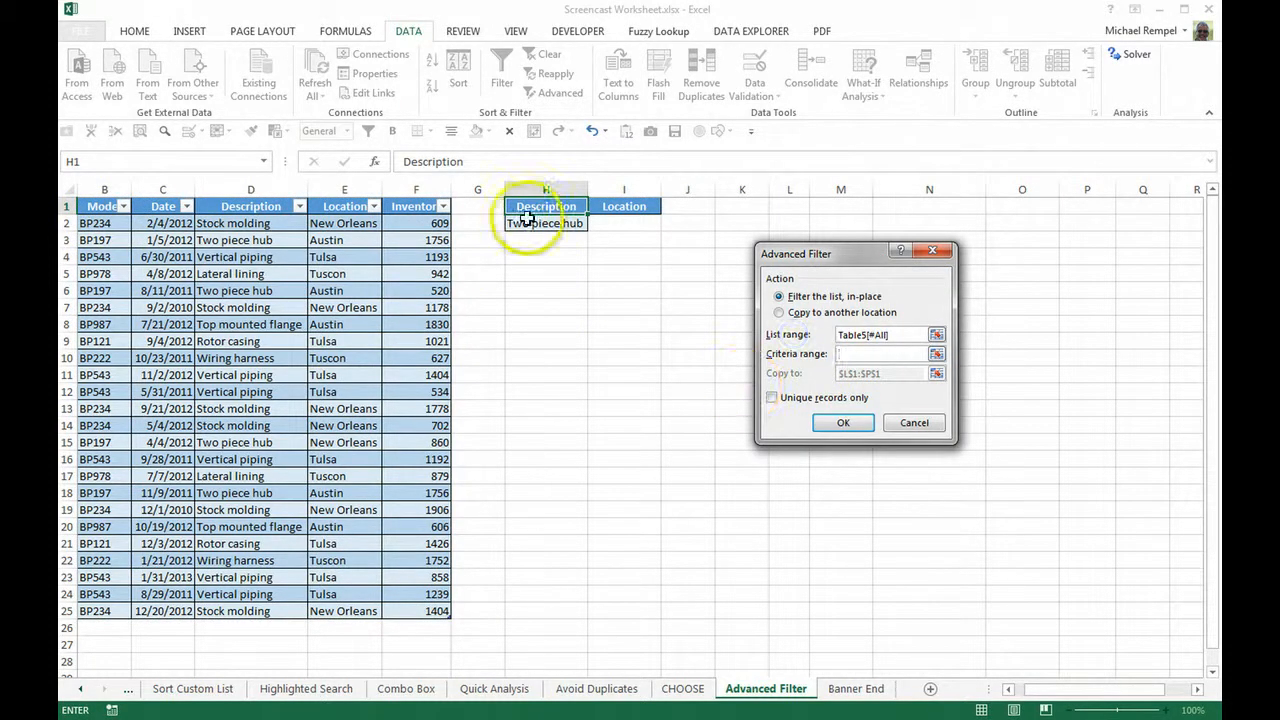
pyautogui.moveTo(537, 207); pyautogui.dragTo(537, 223)
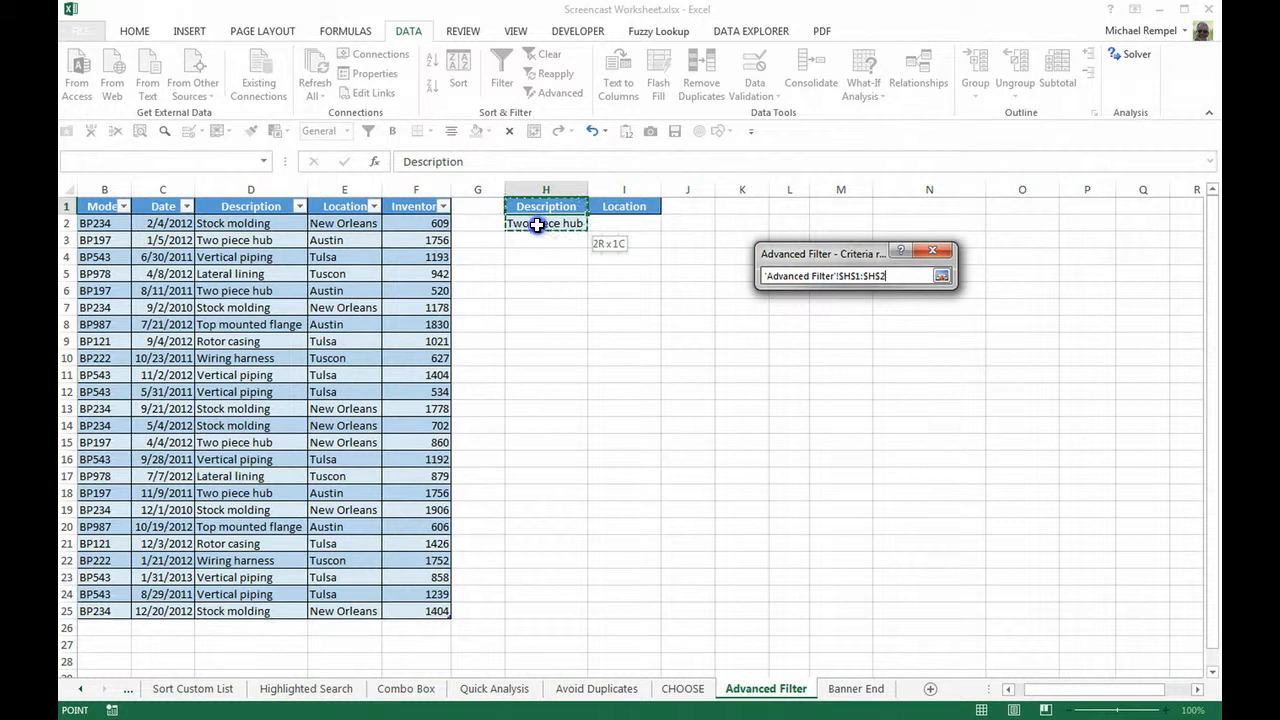
pyautogui.moveTo(537, 225); pyautogui.dragTo(540, 225)
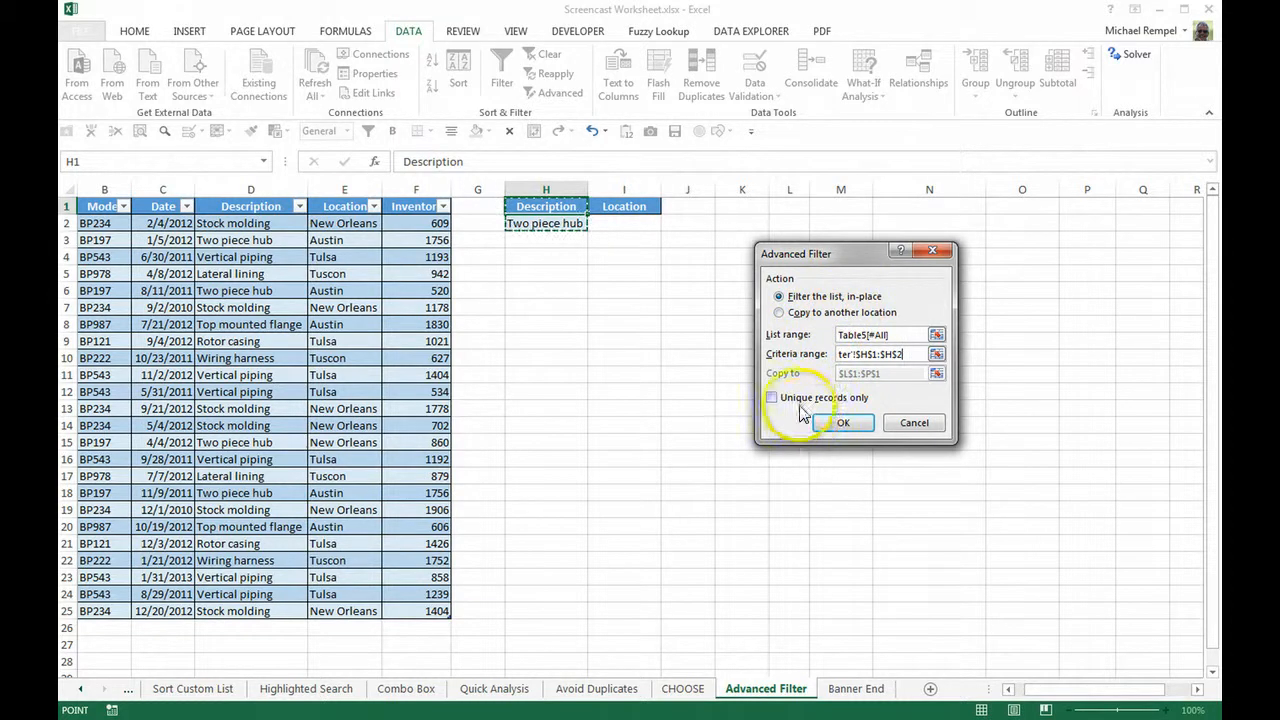
# Step: Have the Advanced Filter copy its results to another location starting at L1, and run it
pyautogui.click(779, 312)
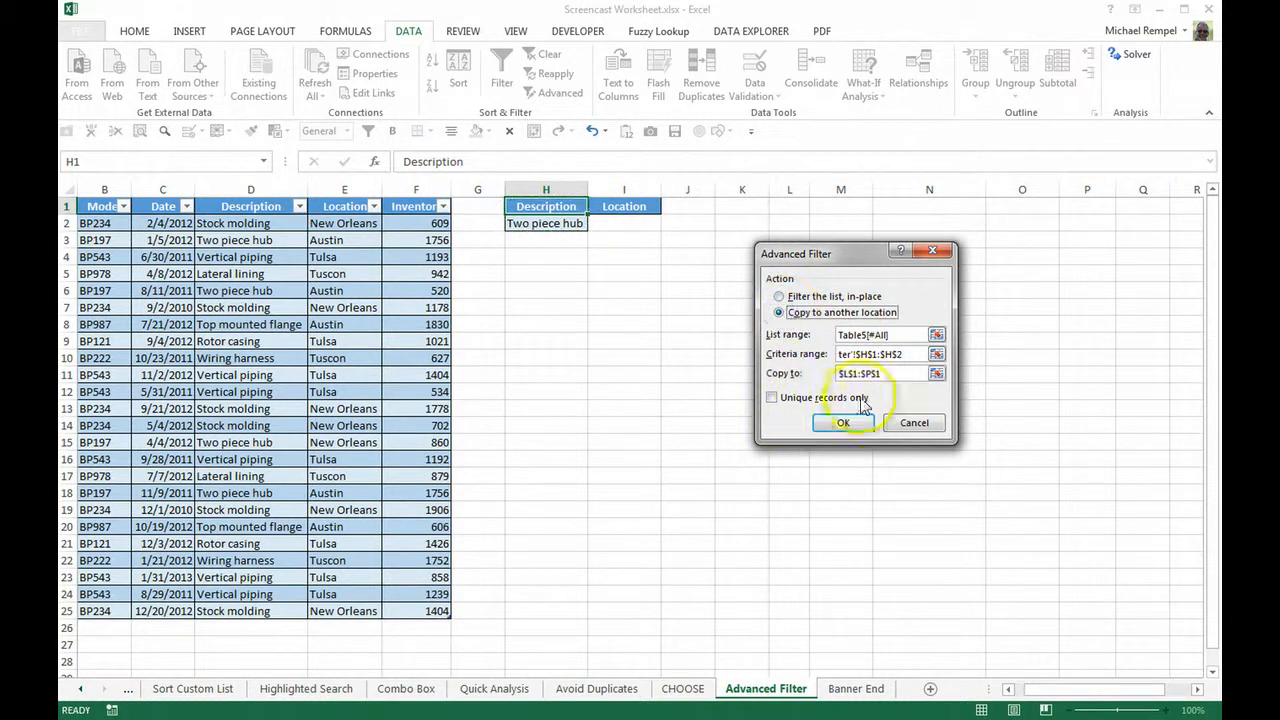
pyautogui.moveTo(889, 376); pyautogui.dragTo(806, 350)
pyautogui.press('Delete')
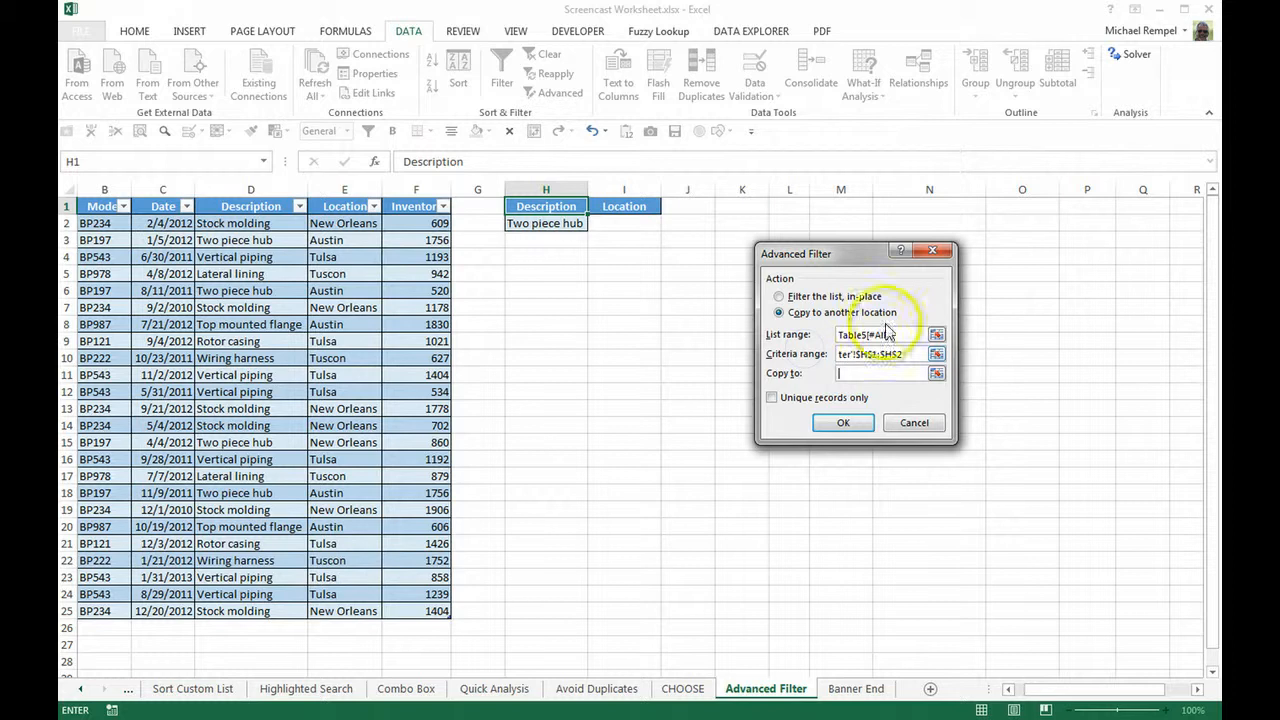
pyautogui.click(795, 210)
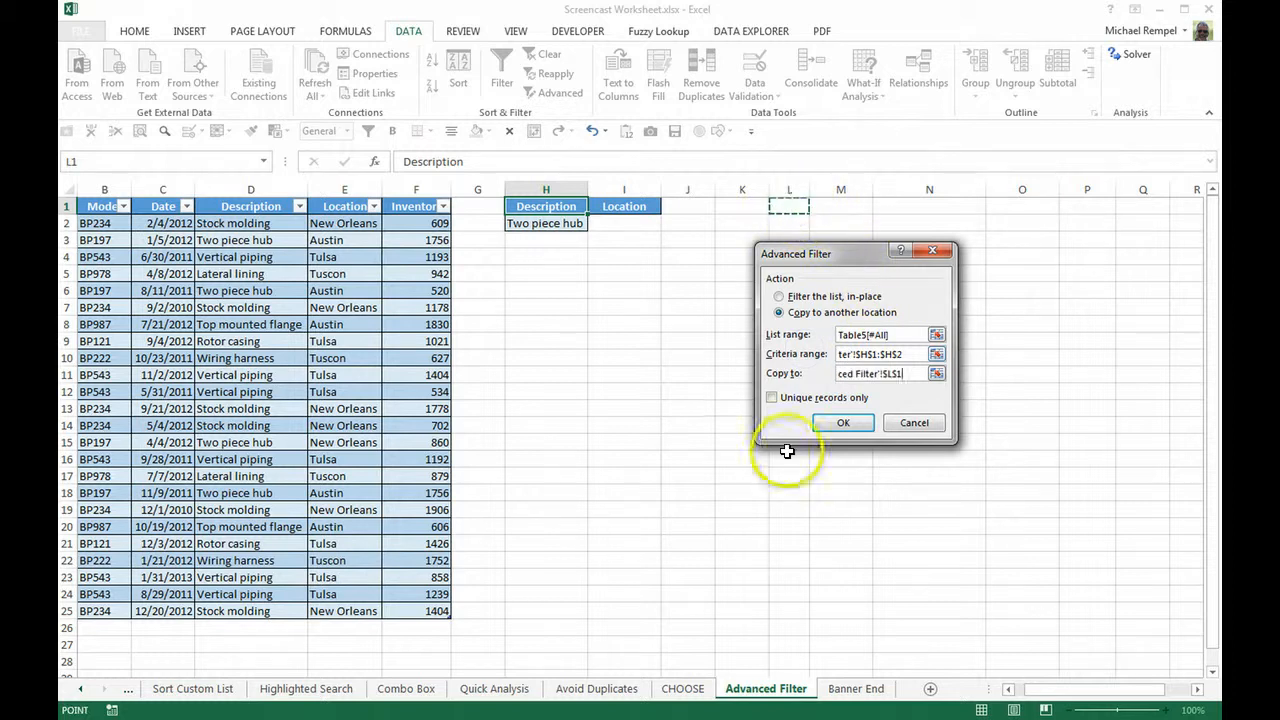
pyautogui.click(843, 423)
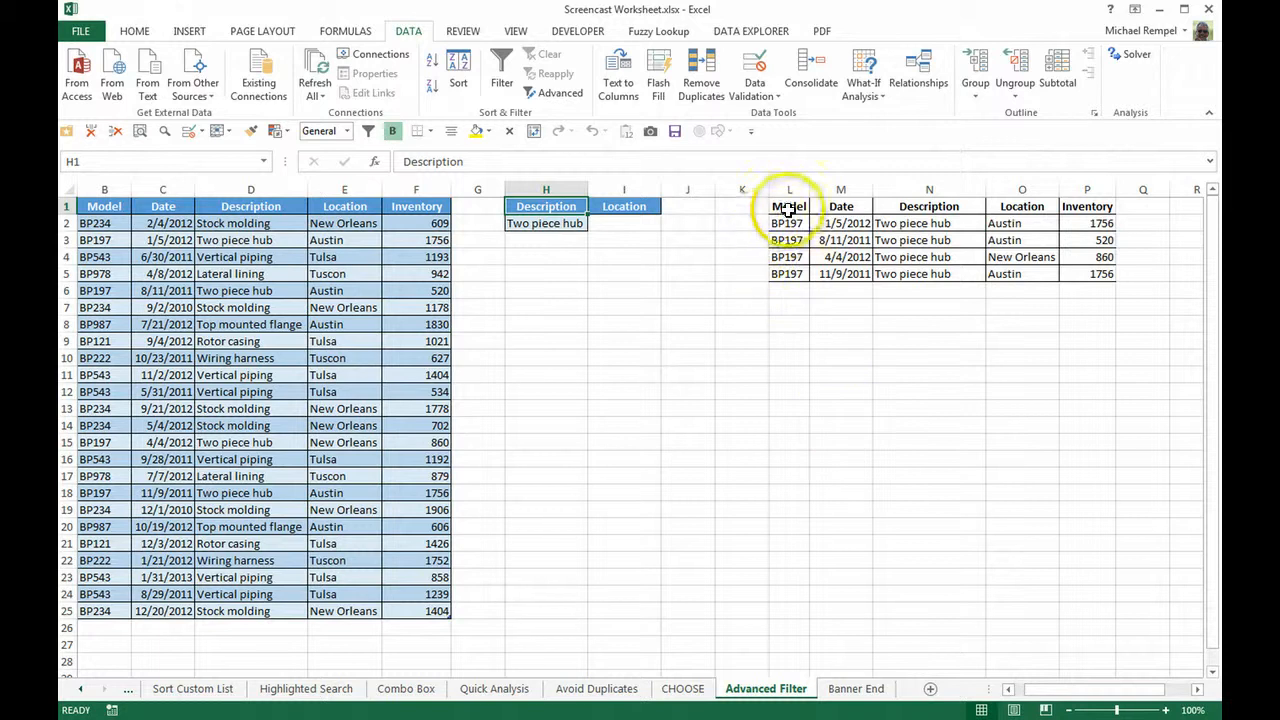
# Step: Clear all contents and formatting from the extracted records in L1:P5
pyautogui.moveTo(789, 206); pyautogui.dragTo(1077, 276)
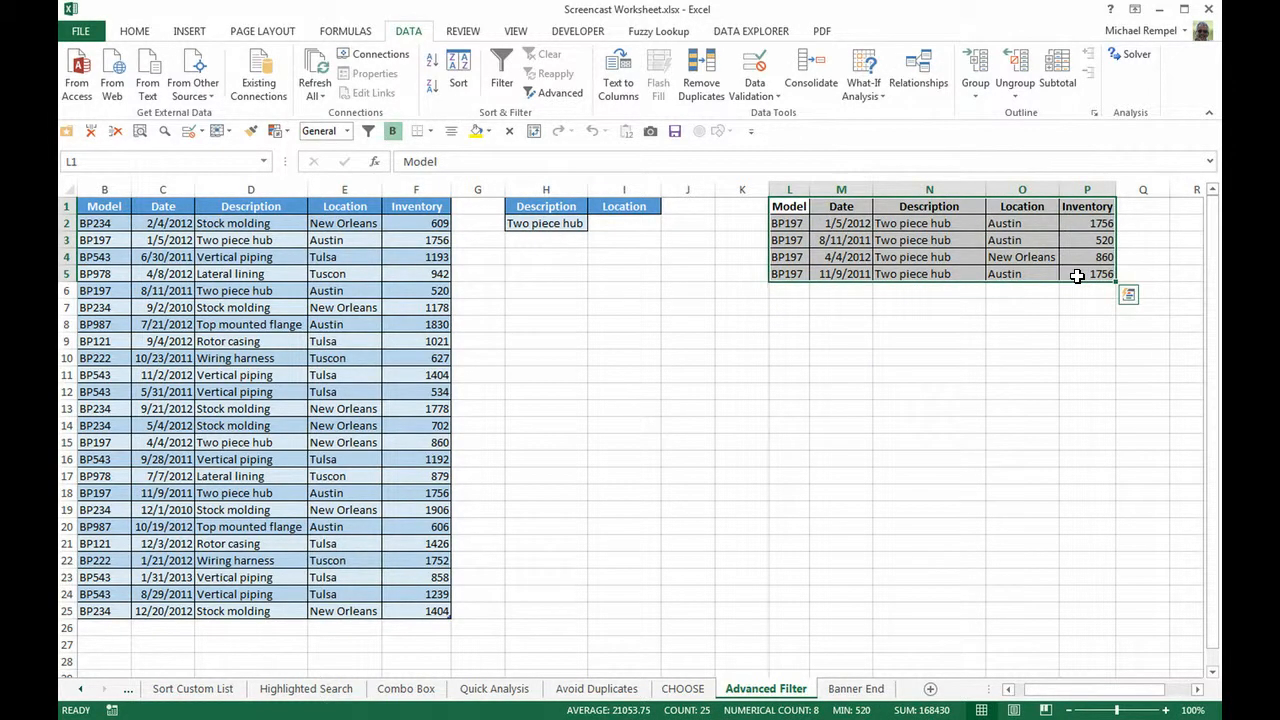
pyautogui.press('alt')
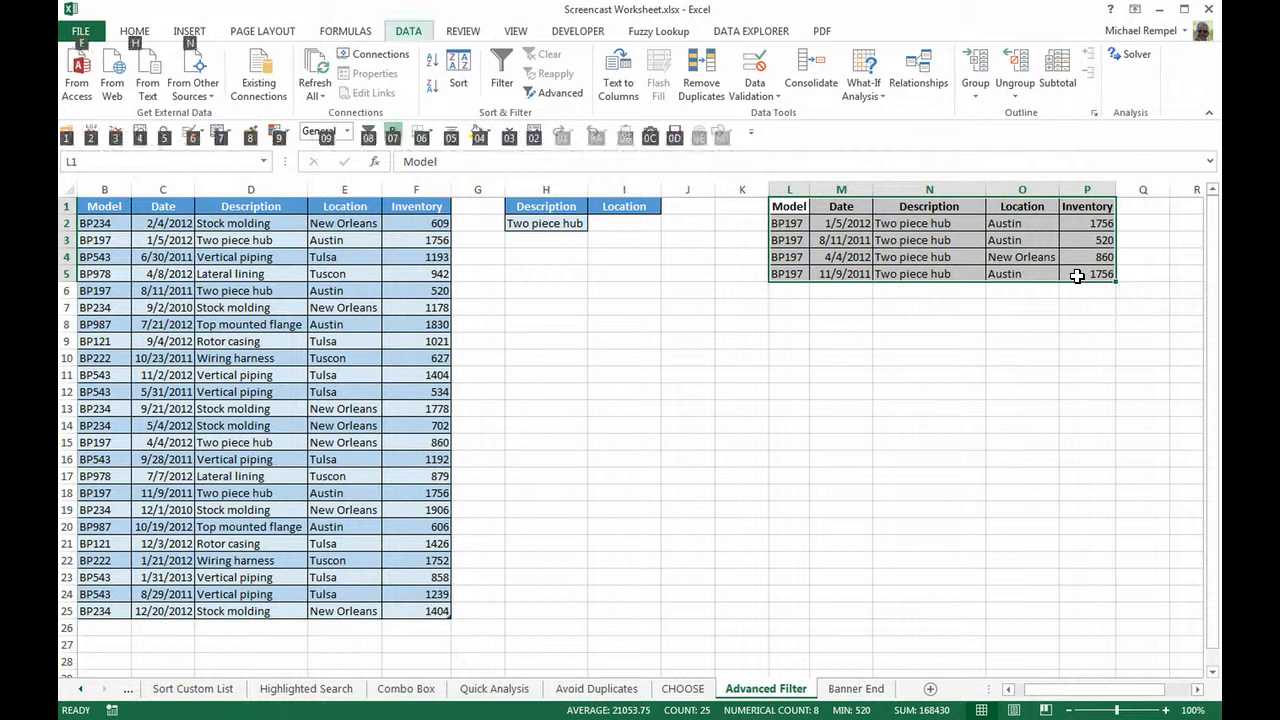
pyautogui.press('h')
pyautogui.press('e')
pyautogui.press('a')
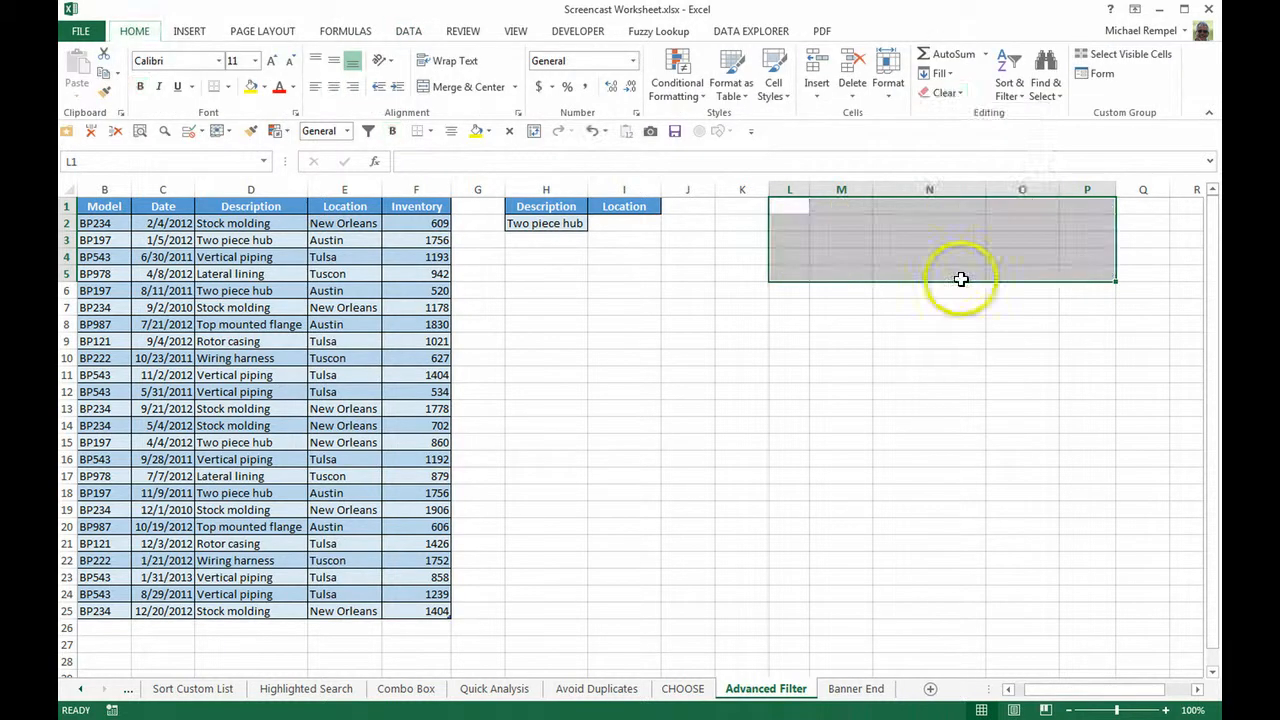
pyautogui.click(789, 373)
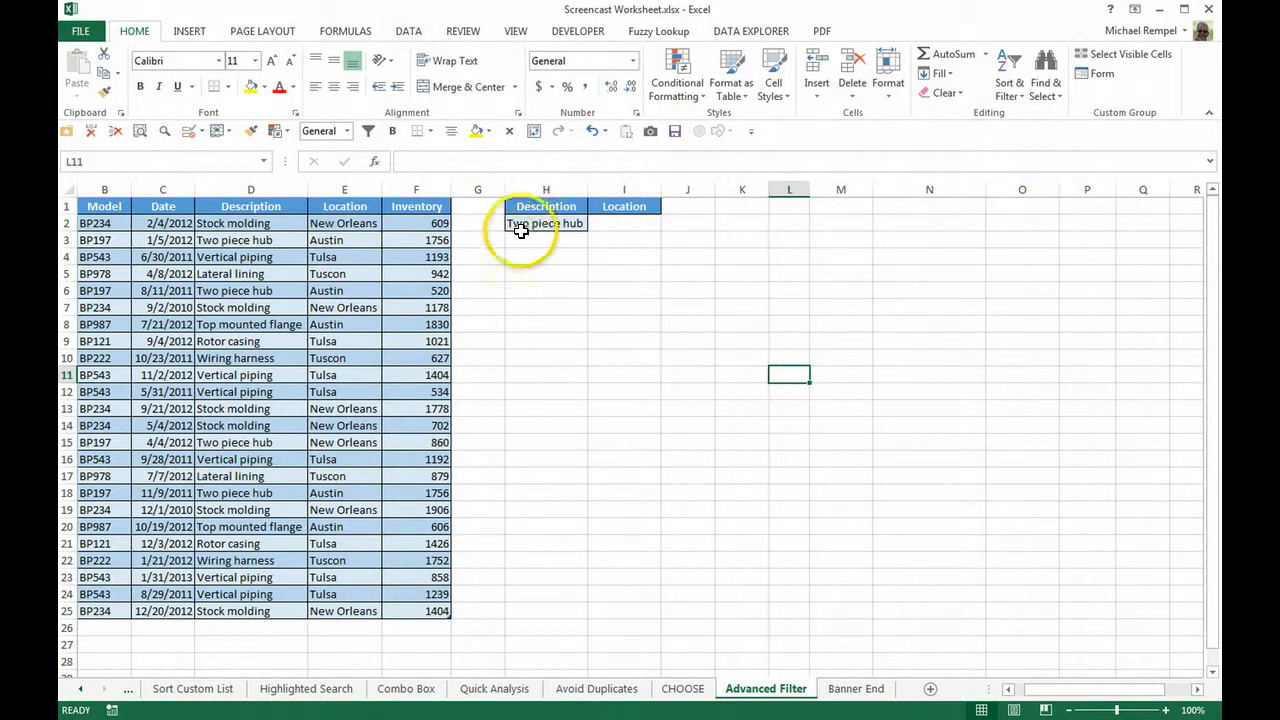
# Step: Copy "Austin" from E3 into I2 beneath the Location criteria header
pyautogui.click(344, 241)
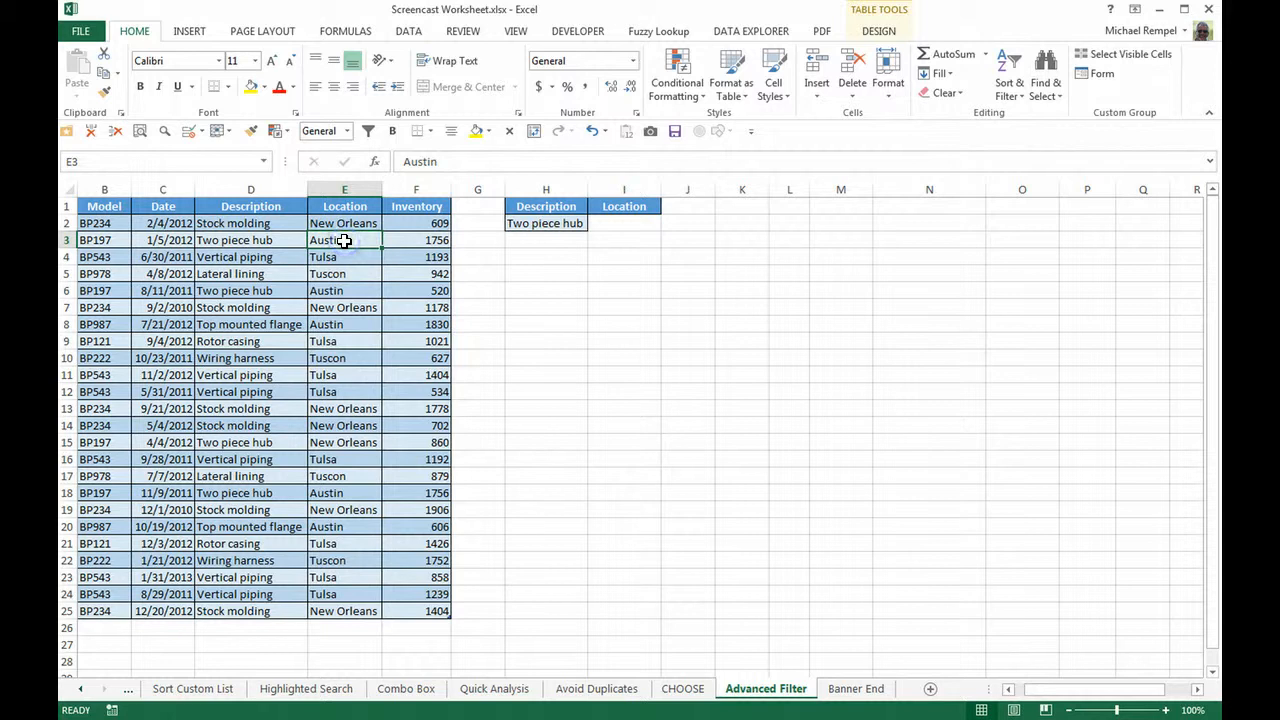
pyautogui.hotkey('ctrl', 'c')
pyautogui.press('Right')
pyautogui.press('Right')
pyautogui.press('Right')
pyautogui.press('Right')
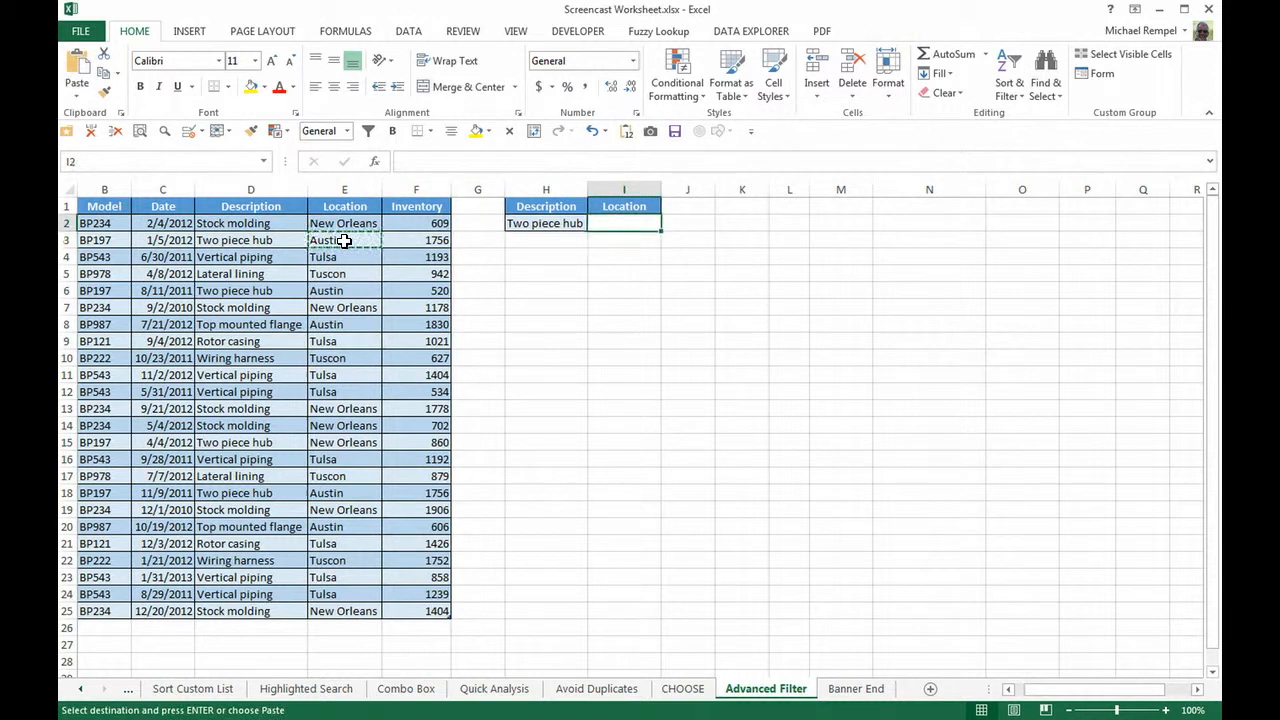
pyautogui.click(508, 289)
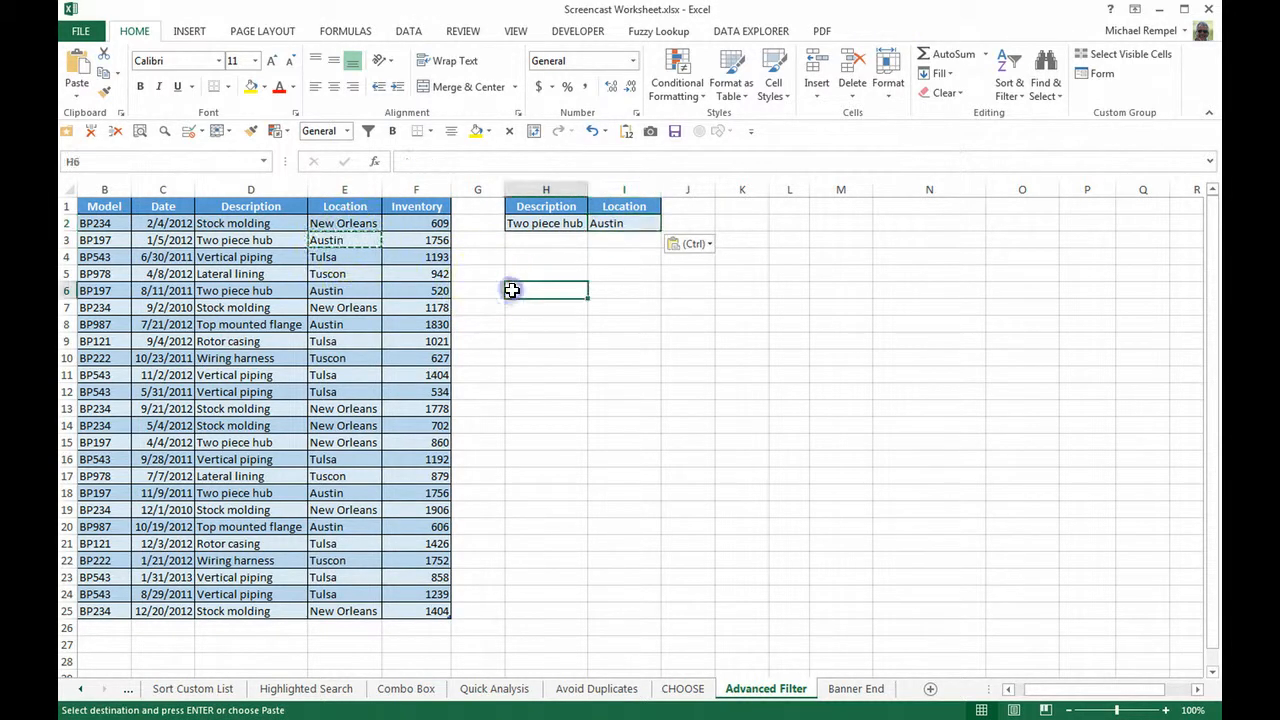
# Step: Run an Advanced Filter on the inventory table with criteria range H1:I2, copying the matching records to L1:P1
pyautogui.click(408, 31)
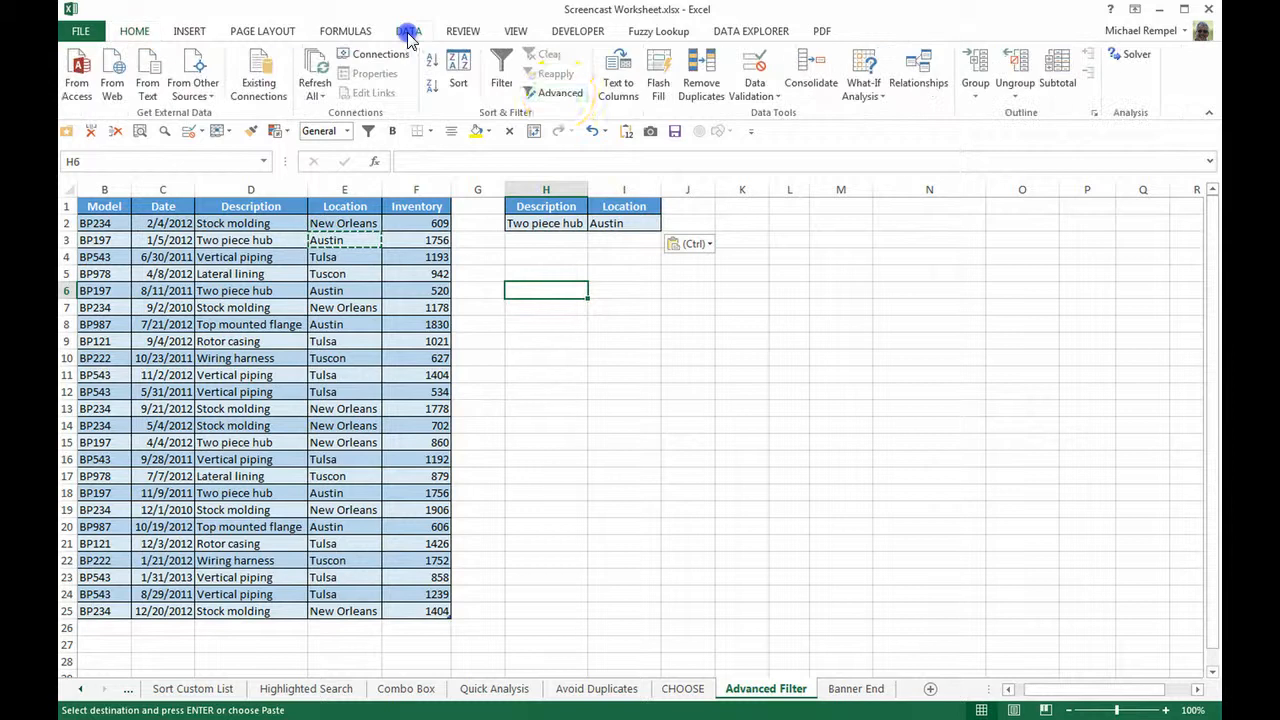
pyautogui.click(560, 94)
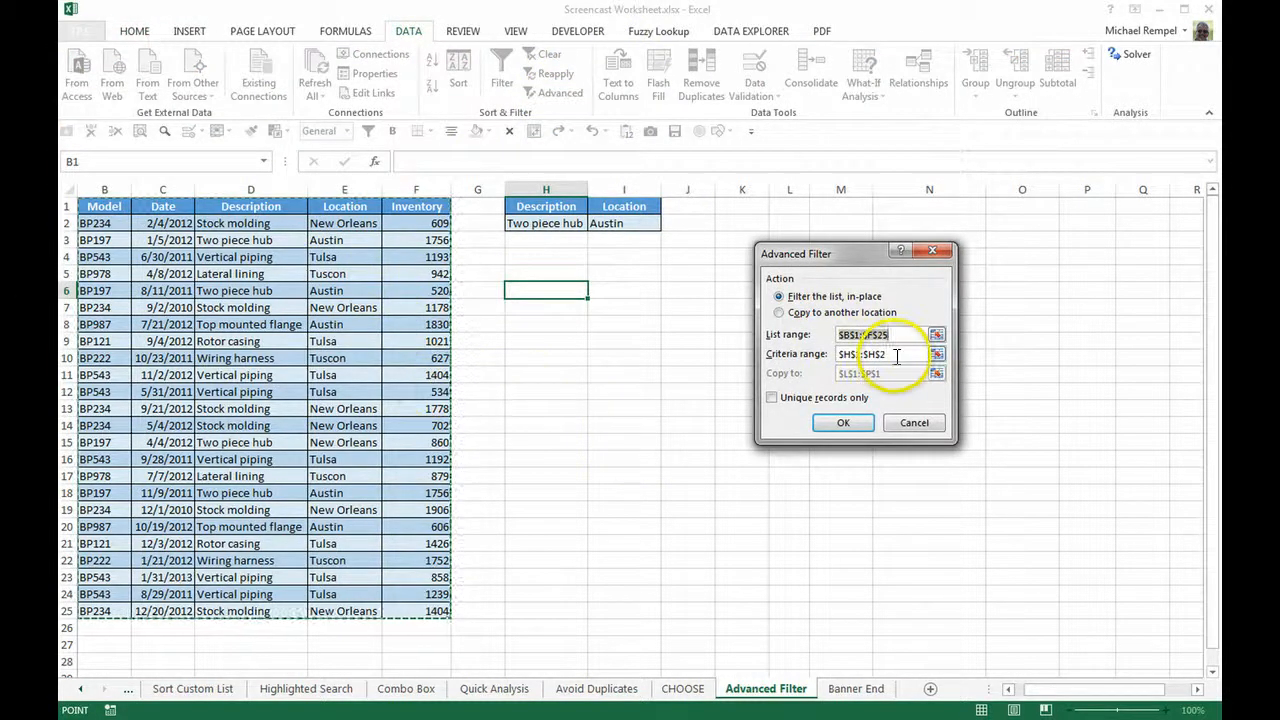
pyautogui.click(813, 352)
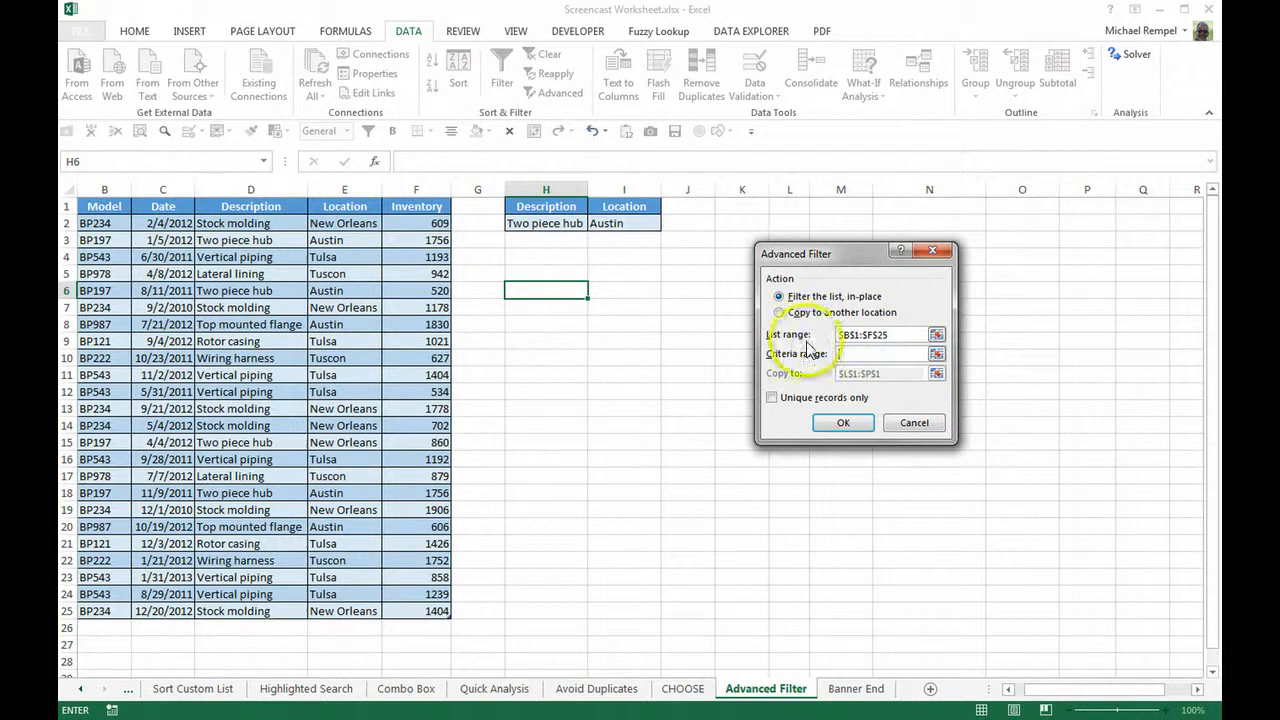
pyautogui.moveTo(543, 206); pyautogui.dragTo(624, 224)
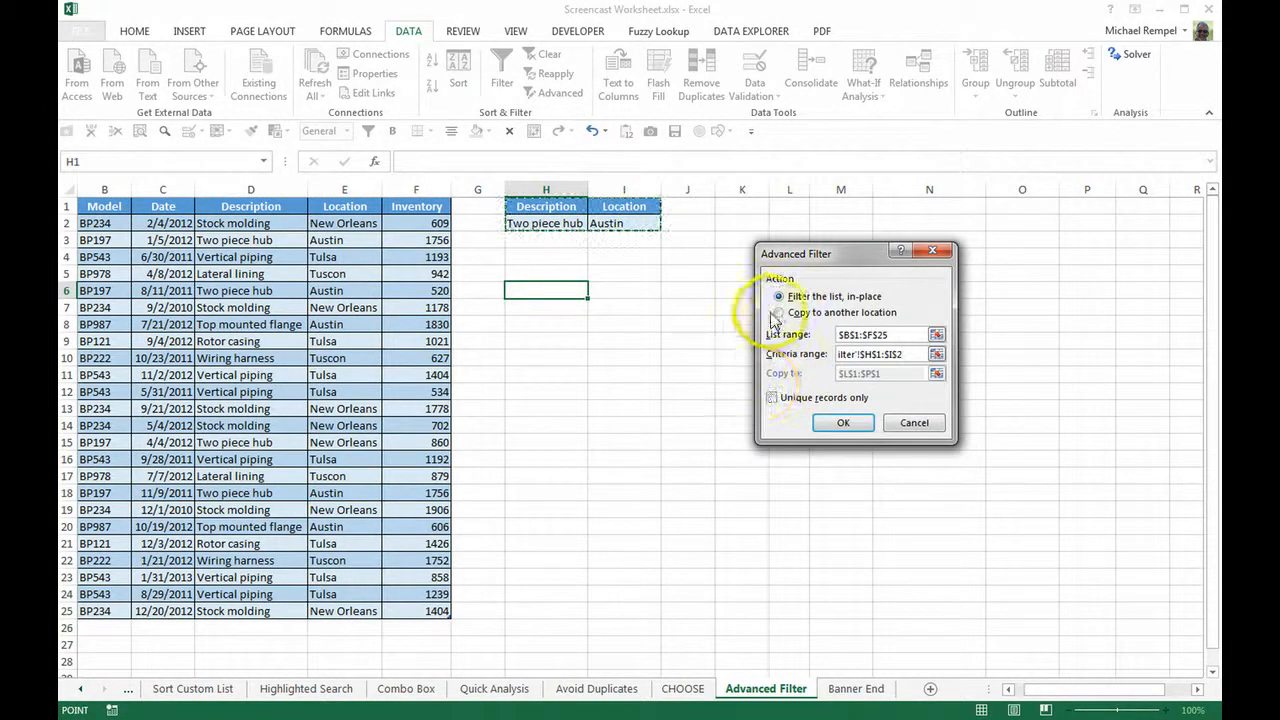
pyautogui.click(779, 313)
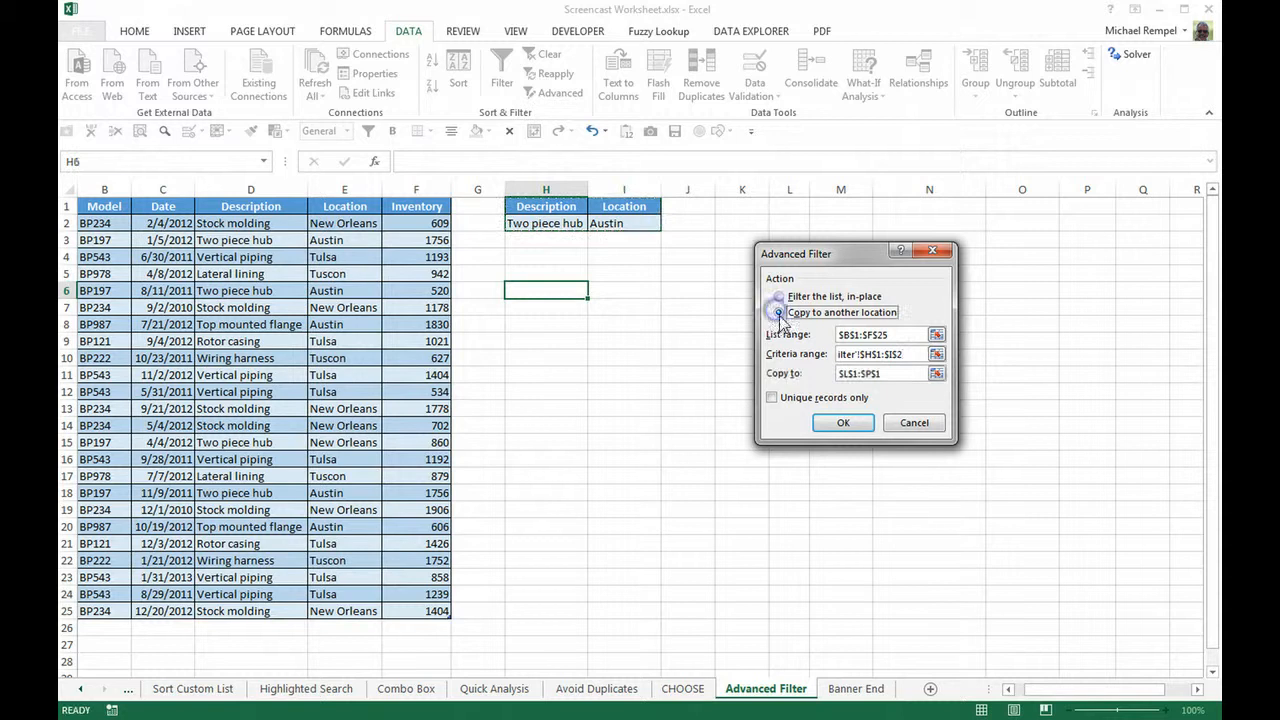
pyautogui.click(842, 423)
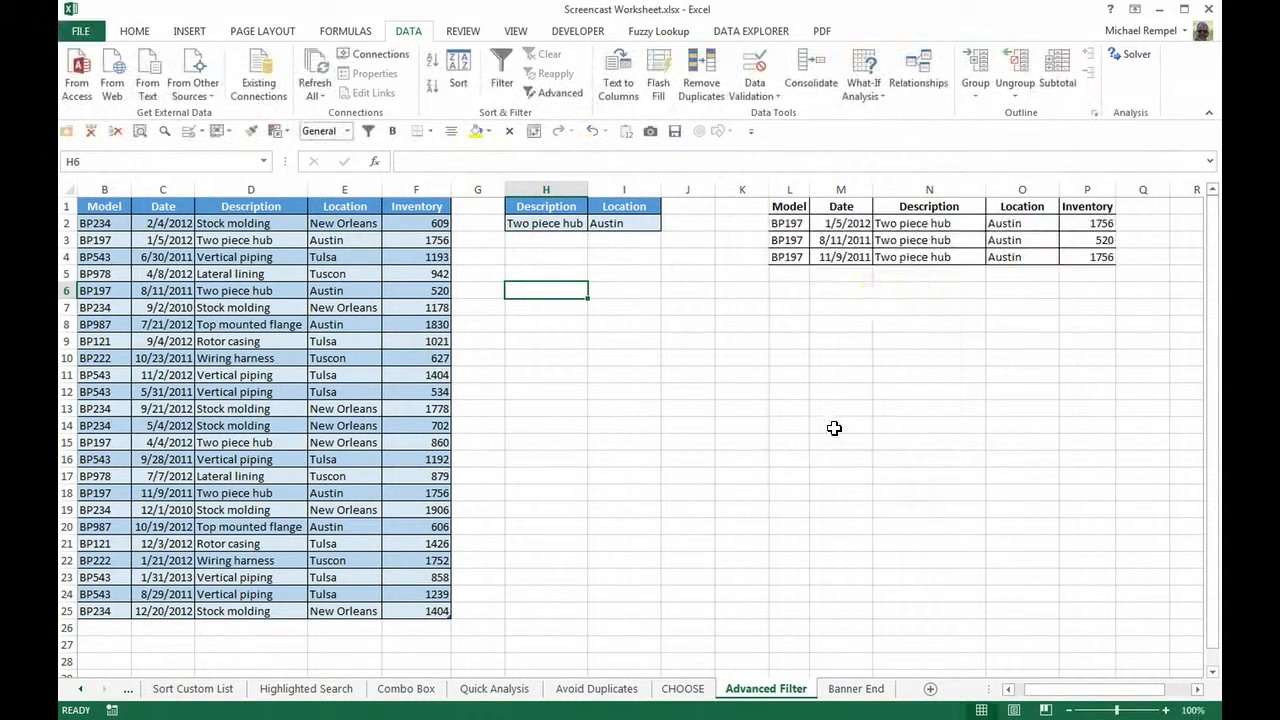
pyautogui.click(900, 288)
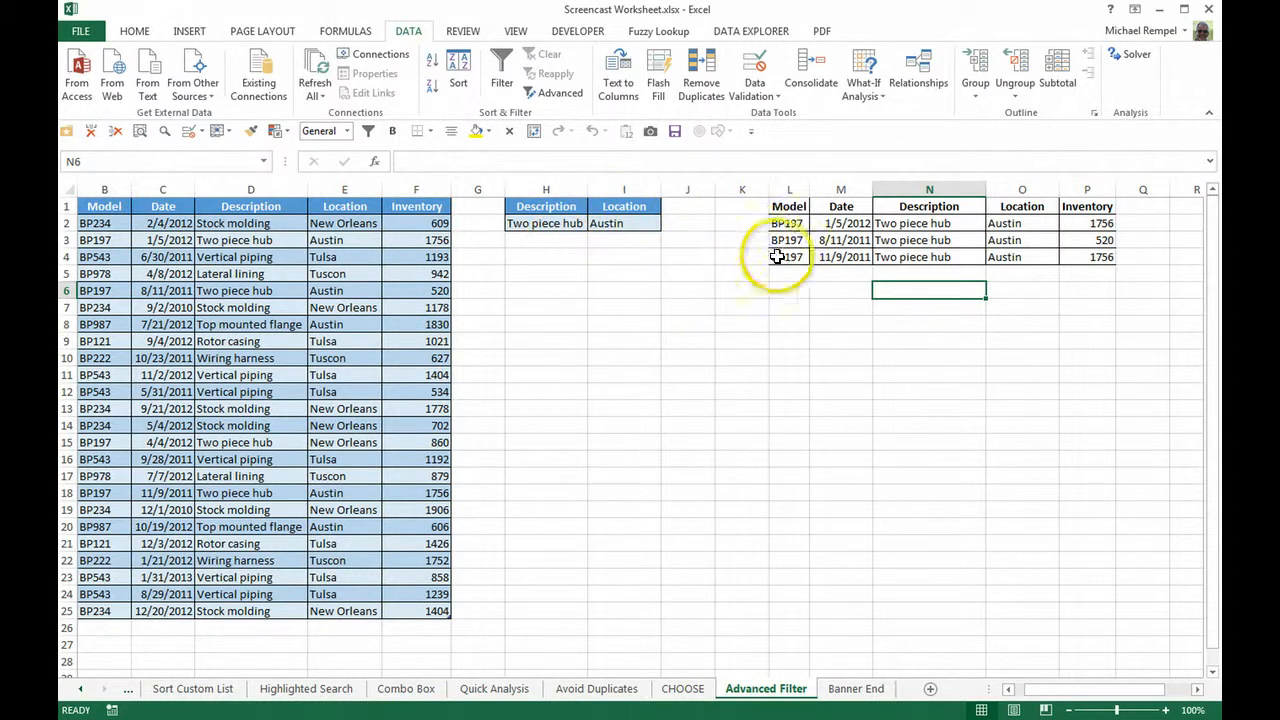
# Step: Clear all contents and formatting from the extracted records in L1:P4
pyautogui.moveTo(1029, 224); pyautogui.dragTo(1085, 258)
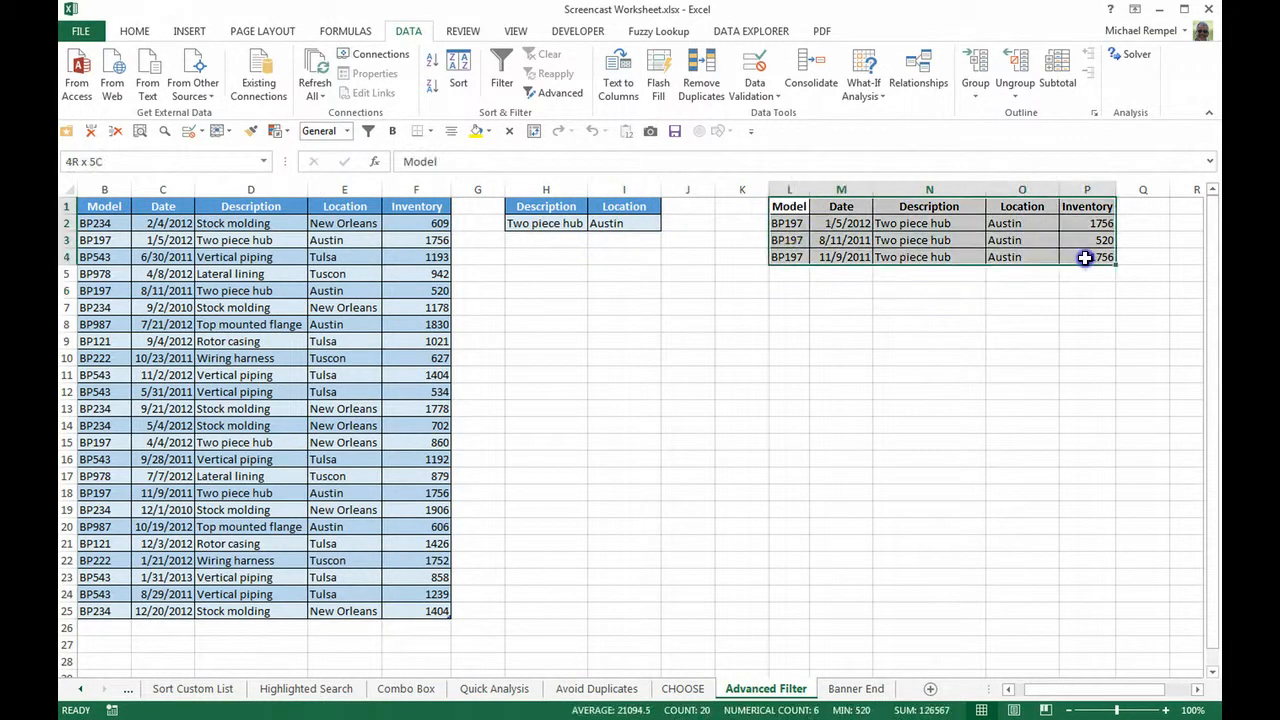
pyautogui.hotkey('alt', 'h')
pyautogui.press('e')
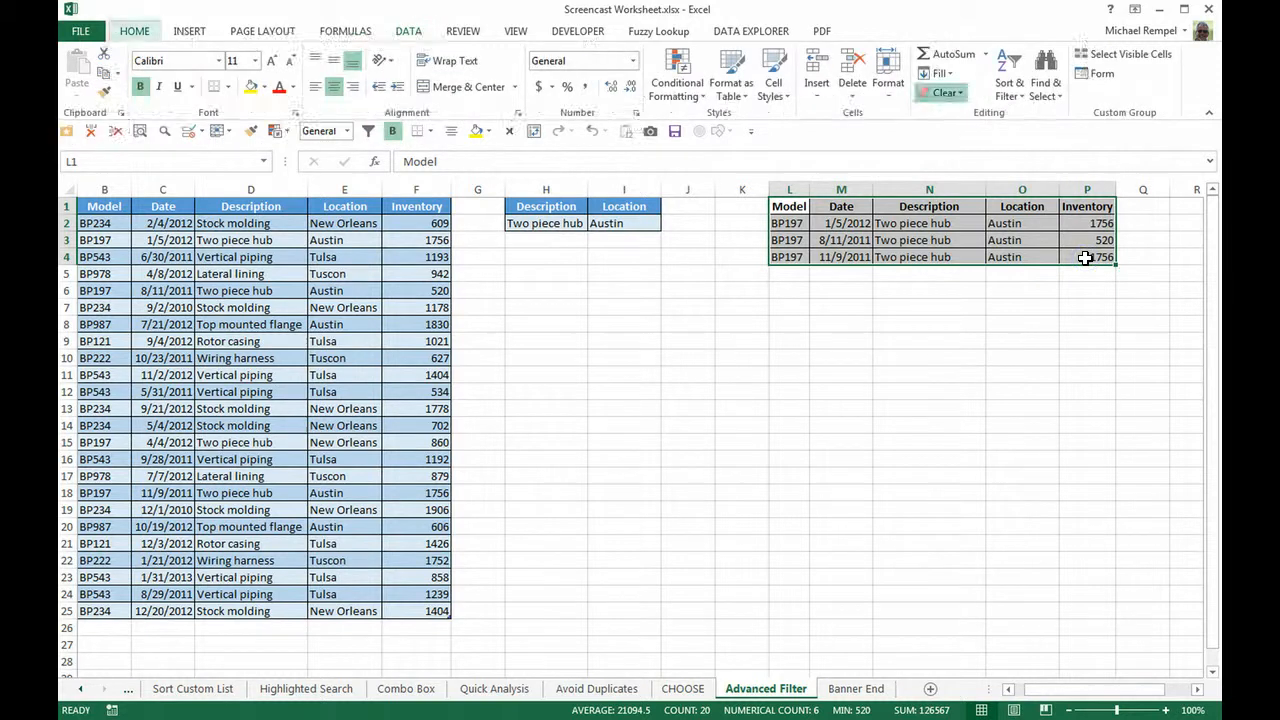
pyautogui.press('a')
pyautogui.click(586, 455)
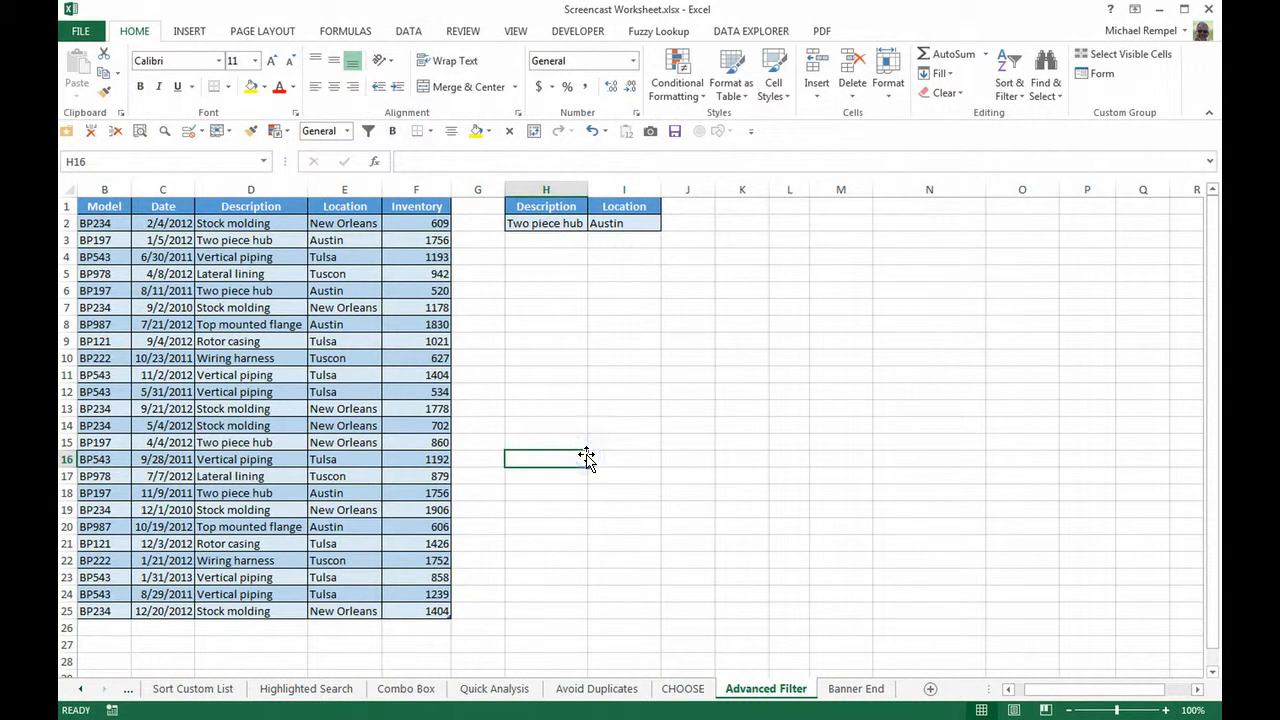
# Step: Move the "Two piece hub" criterion from H2 down to H3, one row below the Austin criterion
pyautogui.click(554, 226)
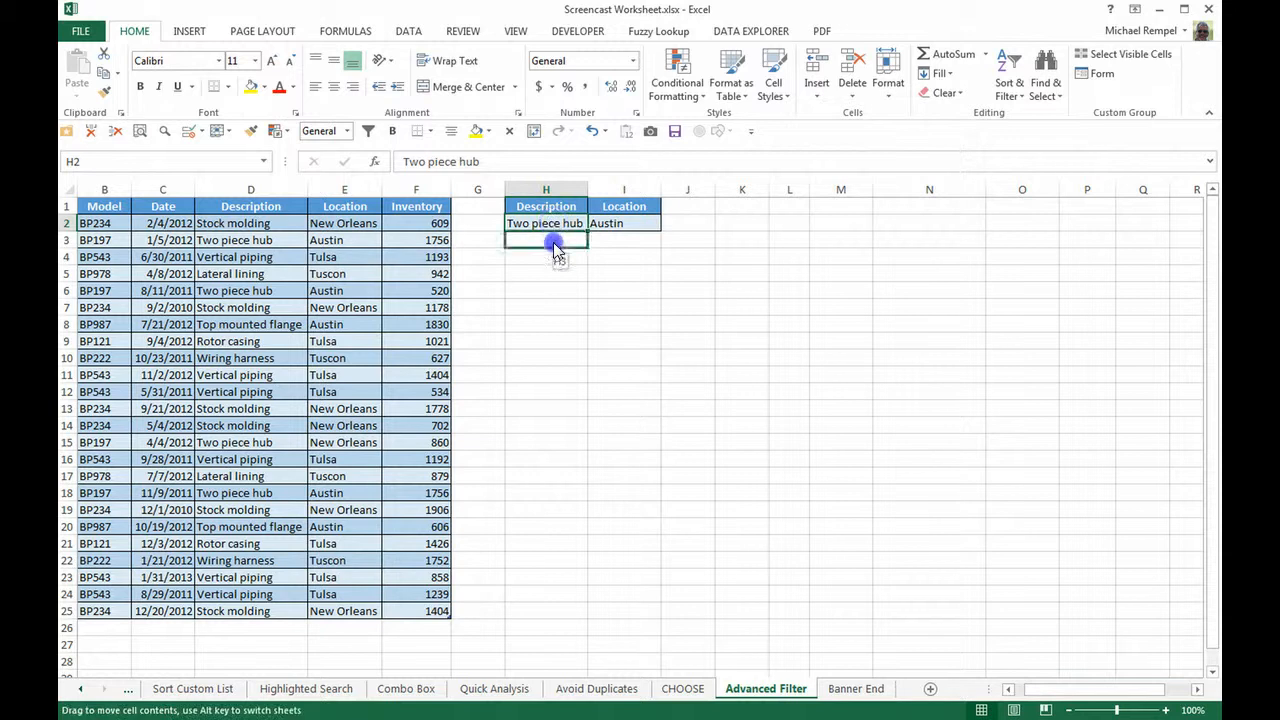
pyautogui.moveTo(555, 249); pyautogui.dragTo(559, 241)
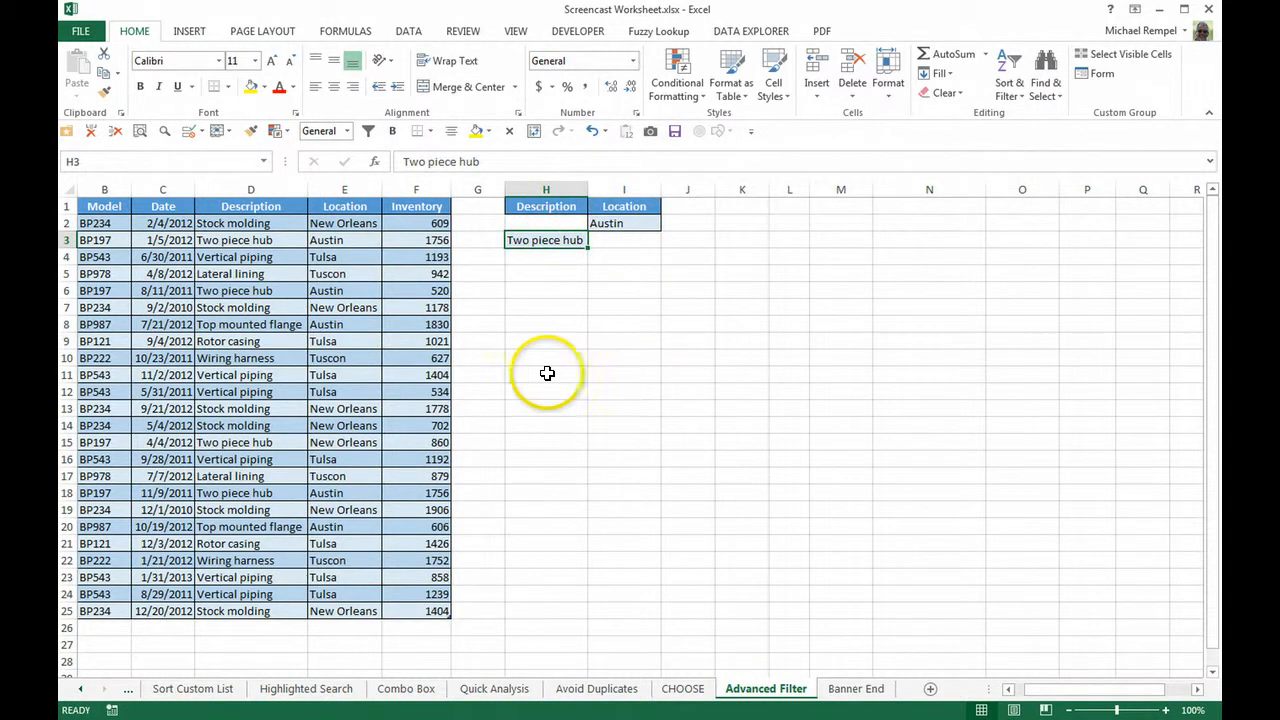
# Step: Run an Advanced Filter on the inventory table with criteria range H1:I3, copying the matching records to L1:P1
pyautogui.click(408, 31)
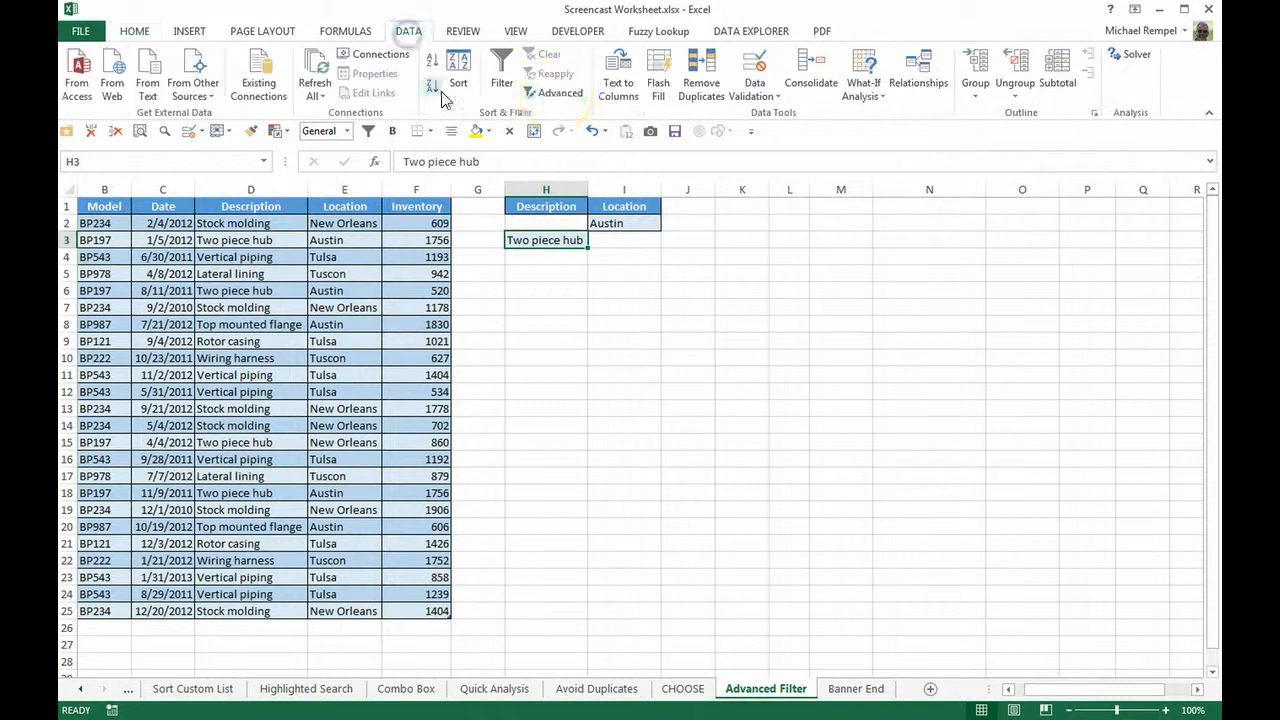
pyautogui.click(553, 93)
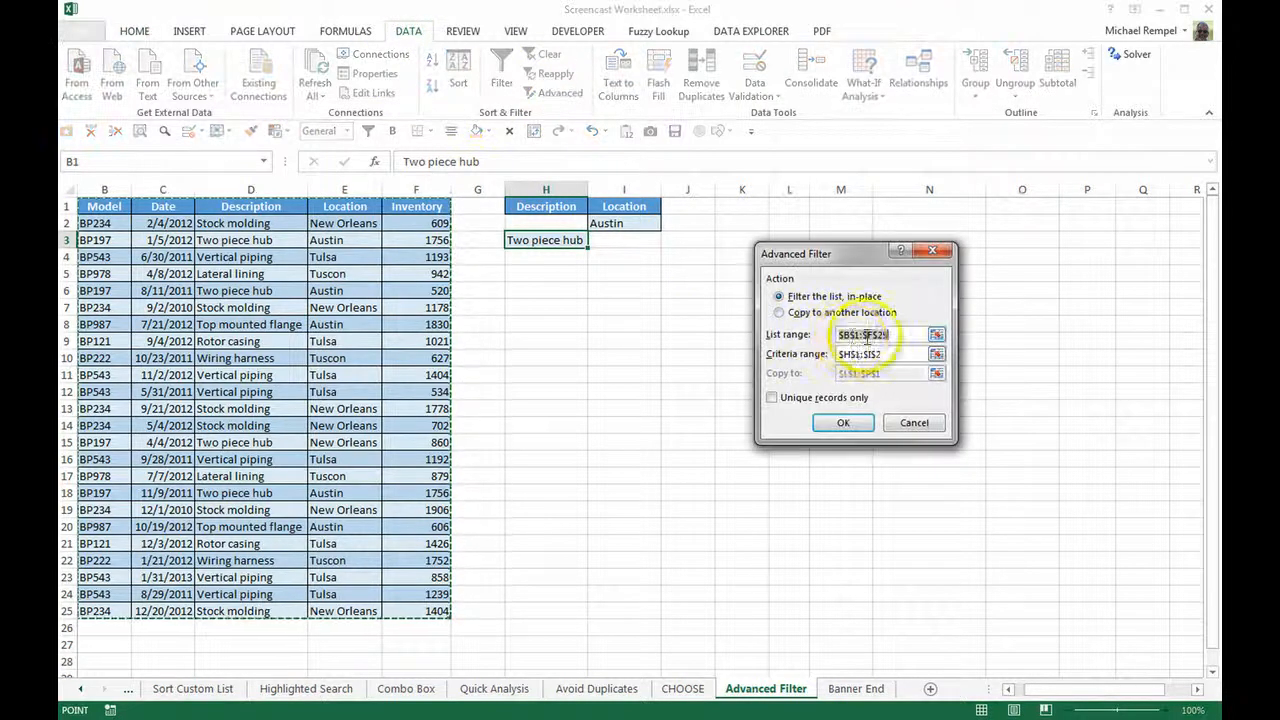
pyautogui.click(886, 355)
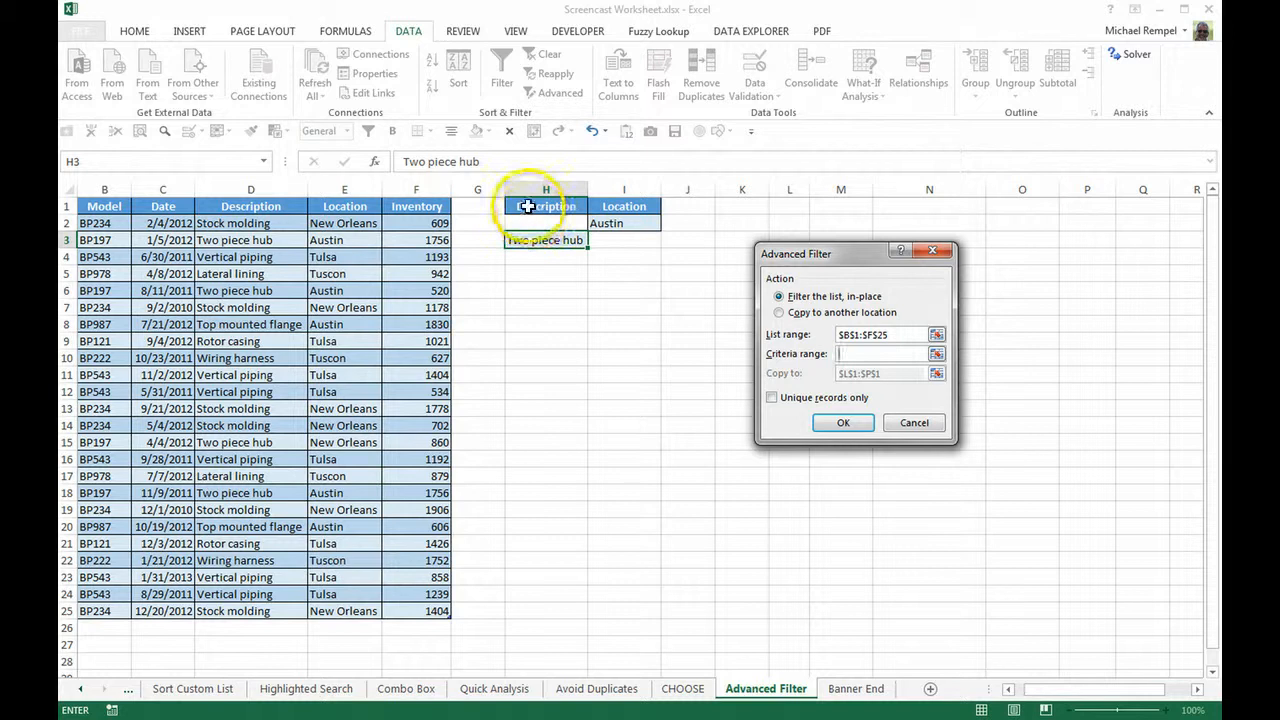
pyautogui.moveTo(528, 206); pyautogui.dragTo(626, 242)
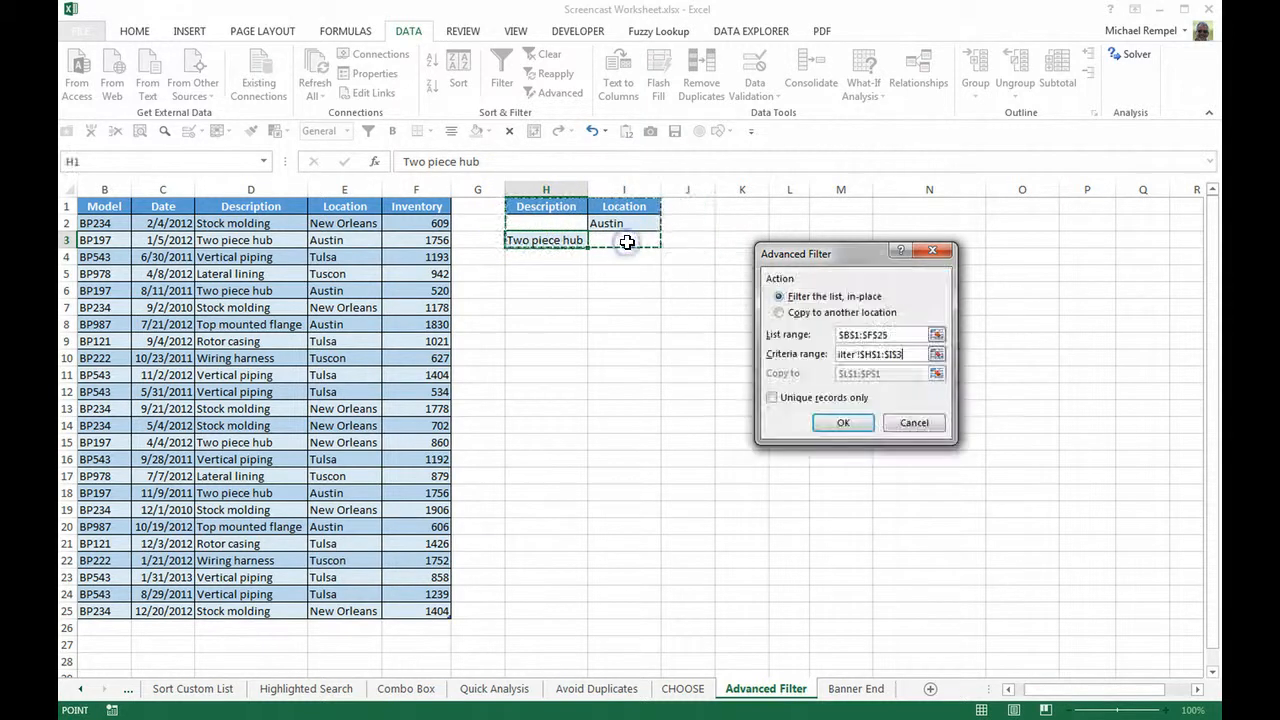
pyautogui.click(778, 313)
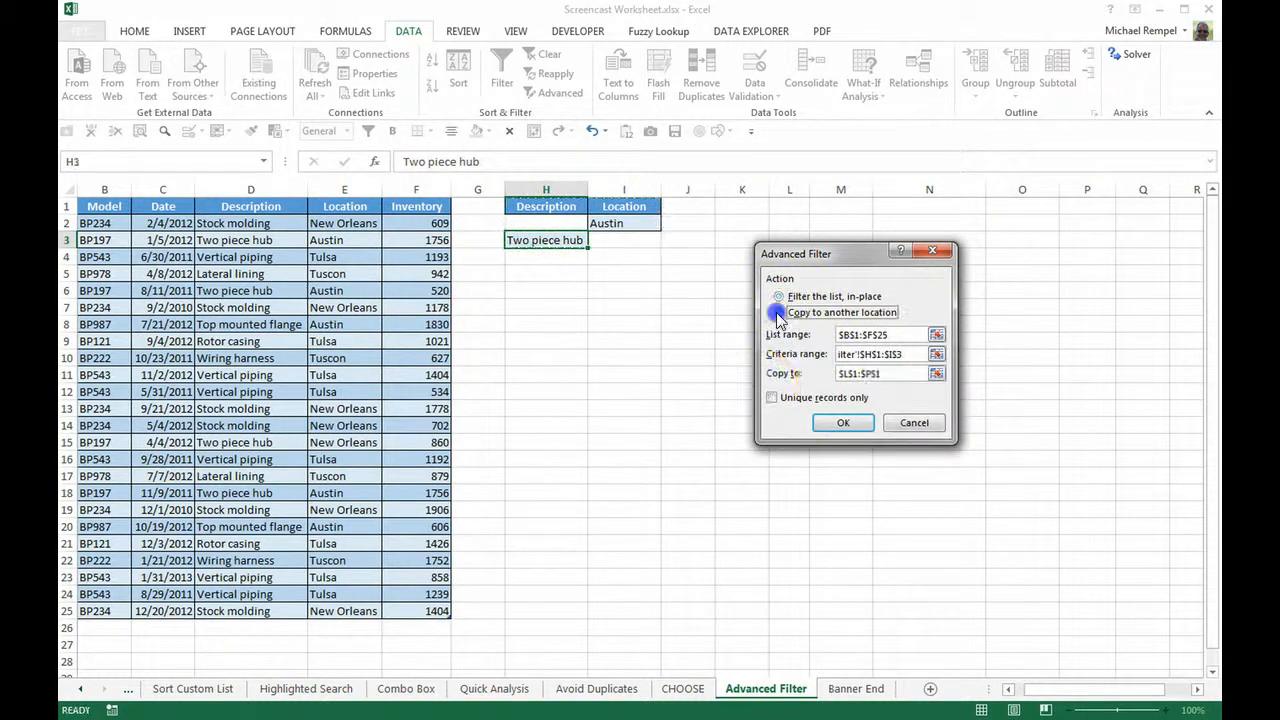
pyautogui.click(827, 430)
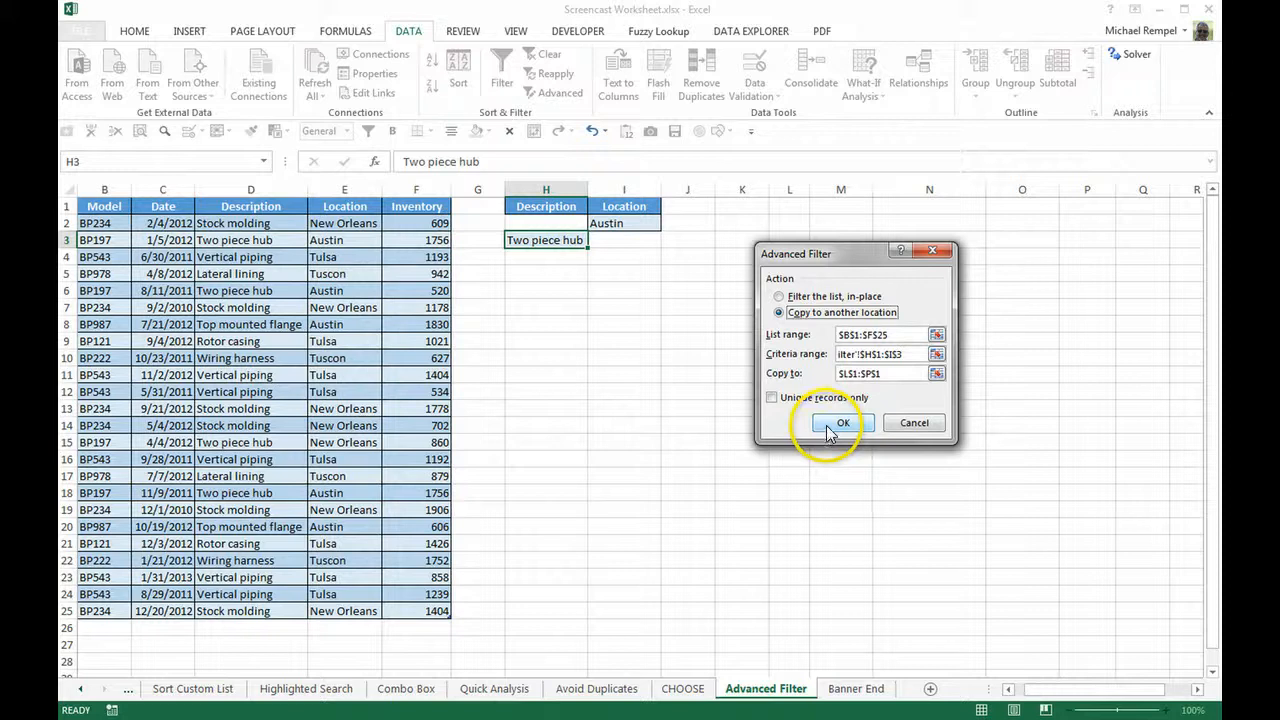
# Step: Examine the Description and Location values of the extracted records in rows 4 and 5 against the OR criteria
pyautogui.click(886, 371)
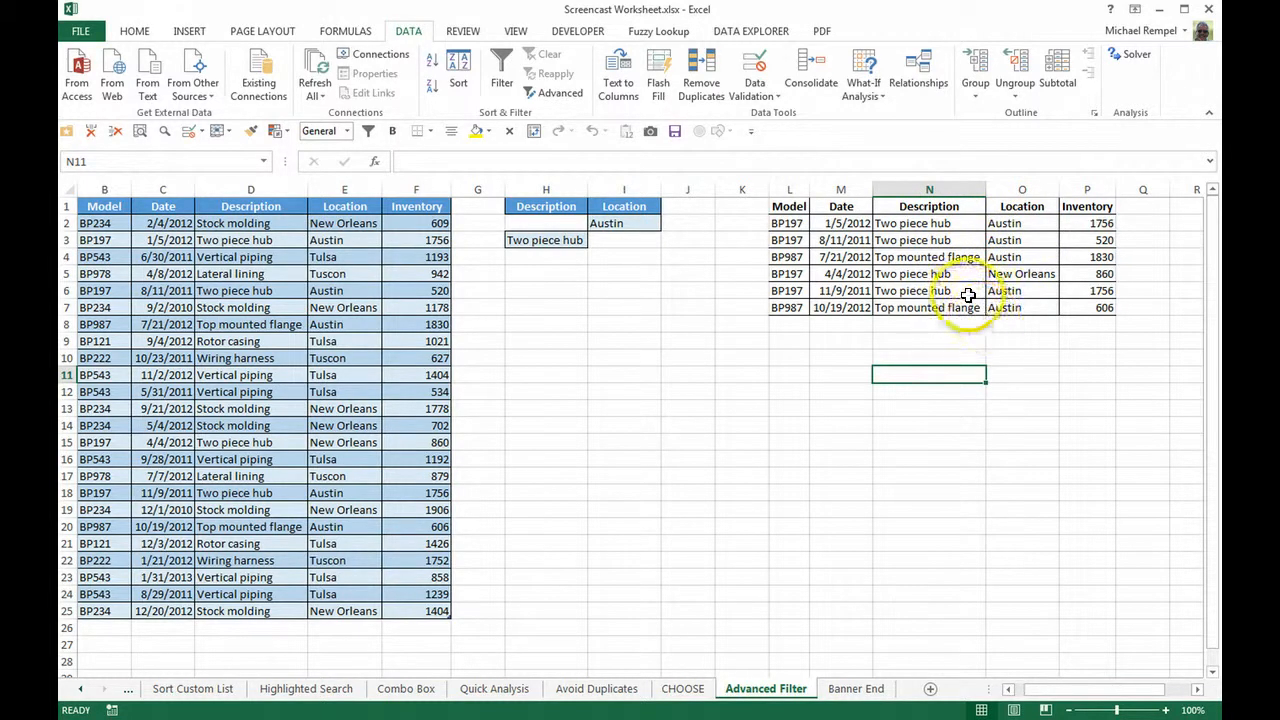
pyautogui.moveTo(935, 274); pyautogui.dragTo(1005, 274)
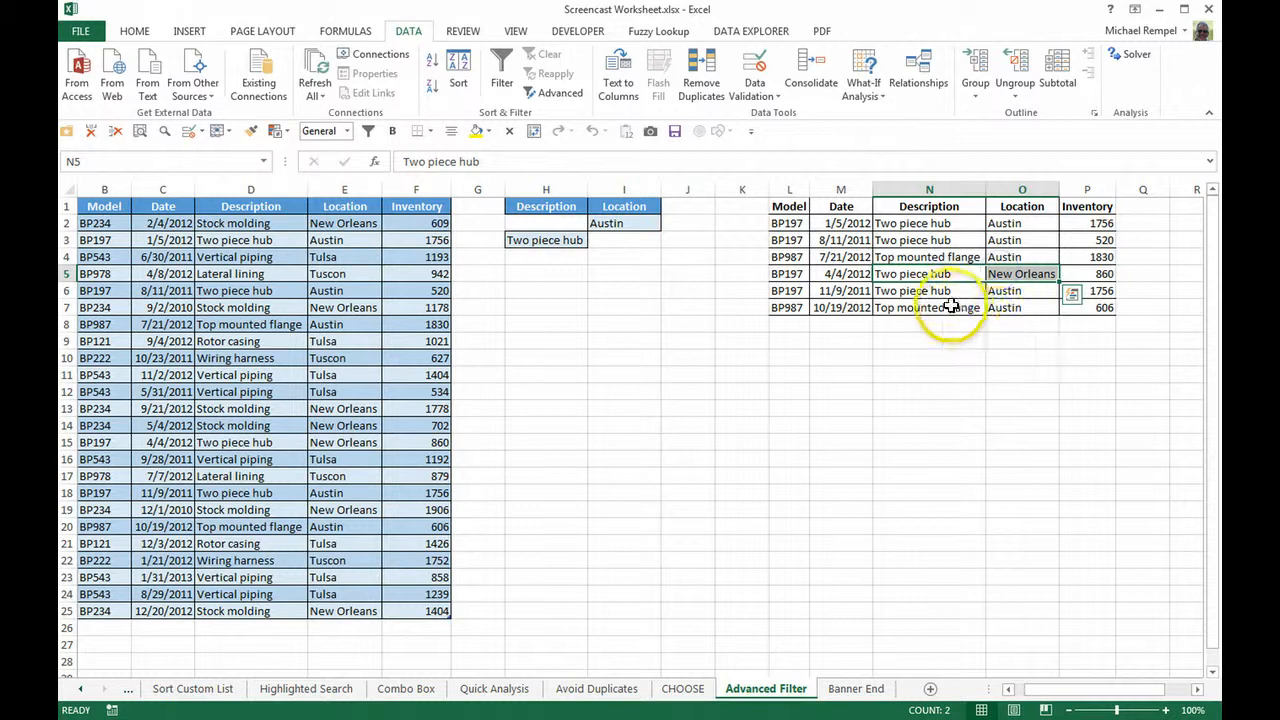
pyautogui.click(970, 257)
pyautogui.moveTo(970, 257); pyautogui.dragTo(1000, 256)
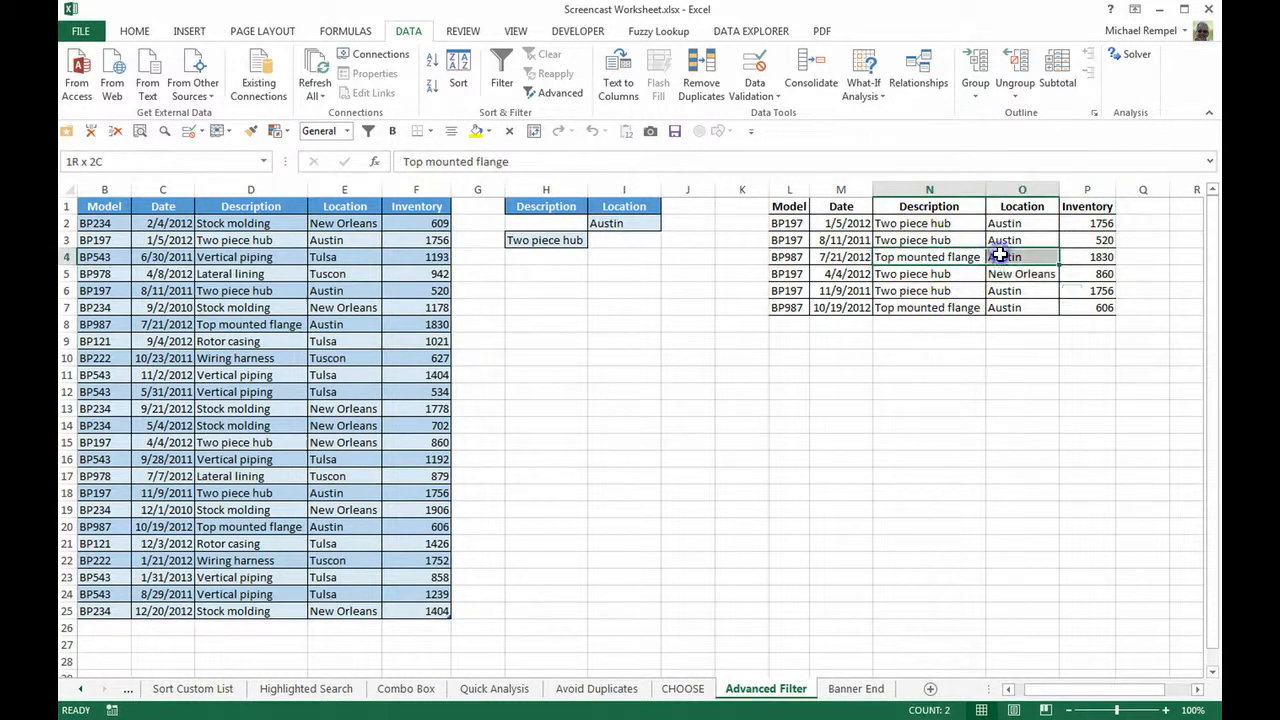
pyautogui.click(888, 484)
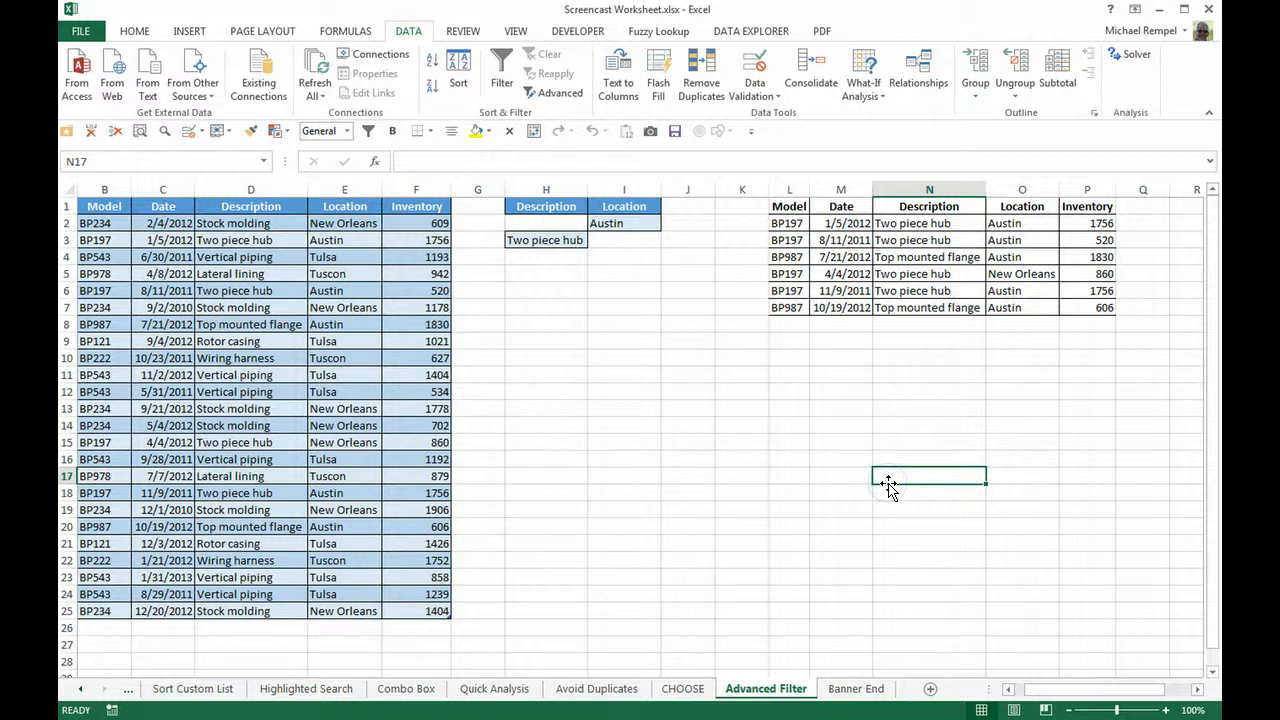
# Step: Clear all contents and formatting from the extracted records in L1:P7
pyautogui.moveTo(785, 205); pyautogui.dragTo(1075, 307)
pyautogui.hotkey('alt', 'h')
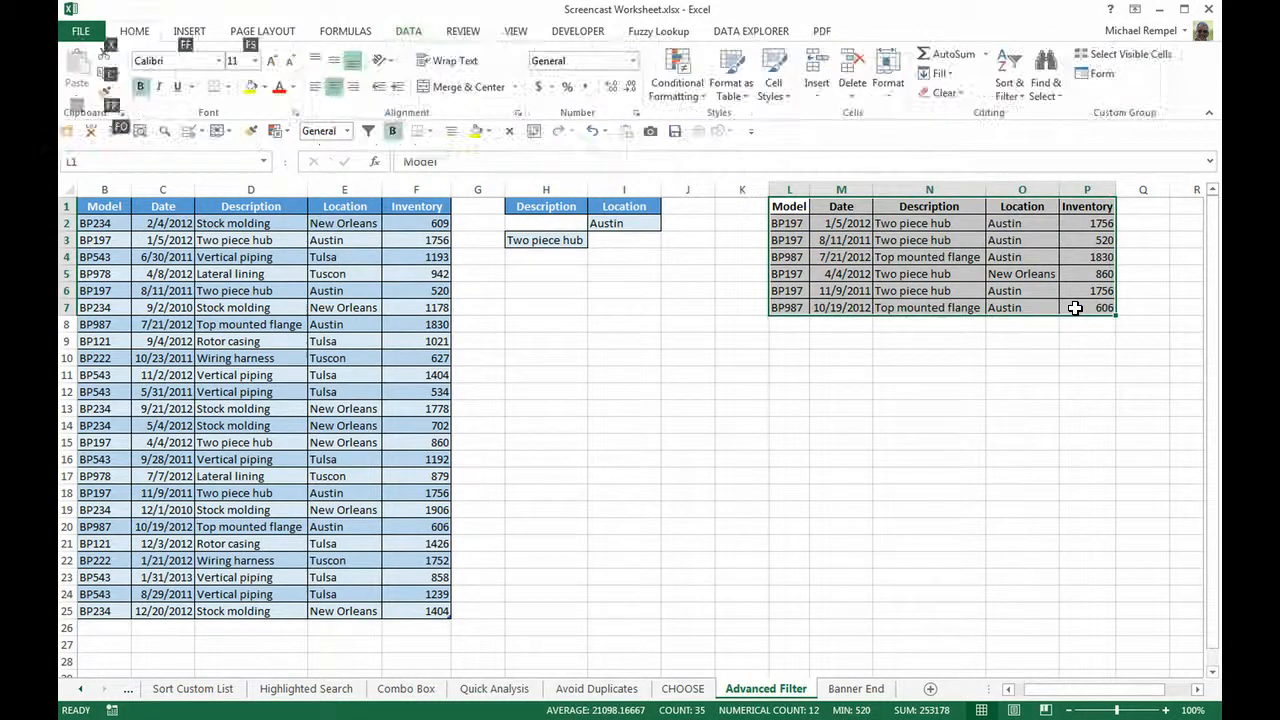
pyautogui.press('e')
pyautogui.press('a')
pyautogui.click(632, 497)
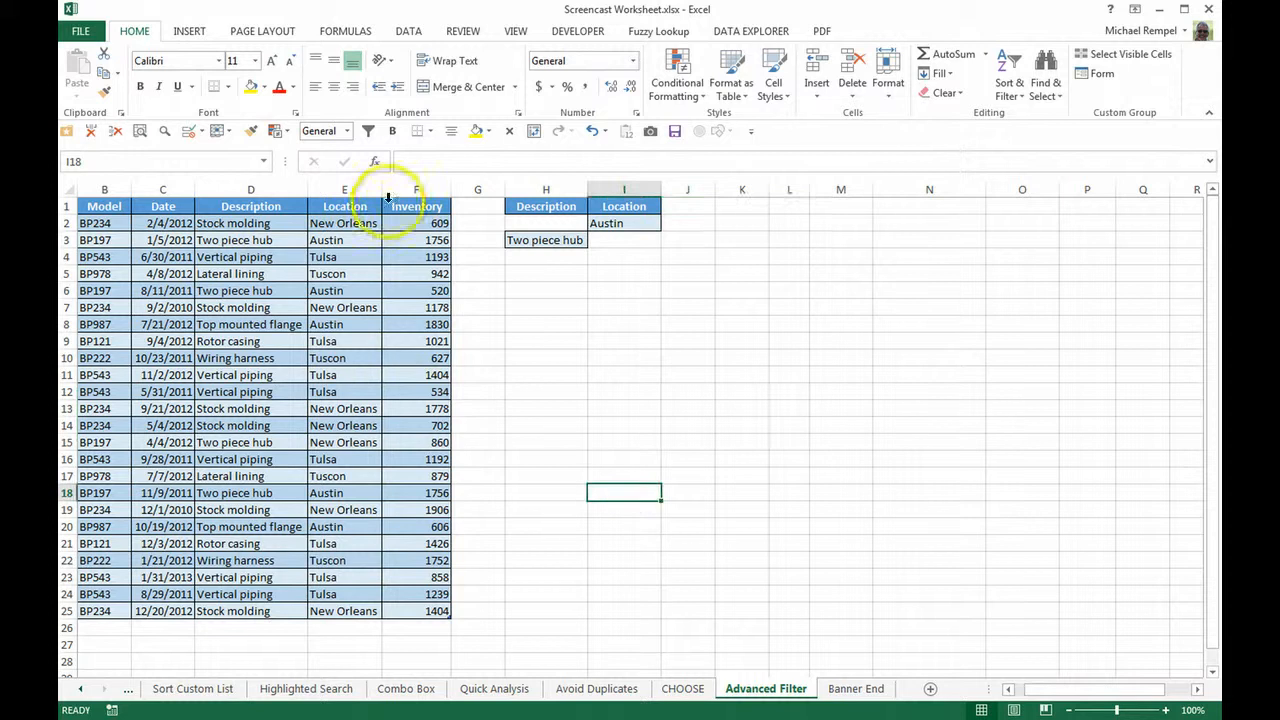
# Step: Filter the inventory list B1:F25 in place using Advanced Filter with criteria range H1:I3, and switch to the Banner End sheet
pyautogui.click(413, 38)
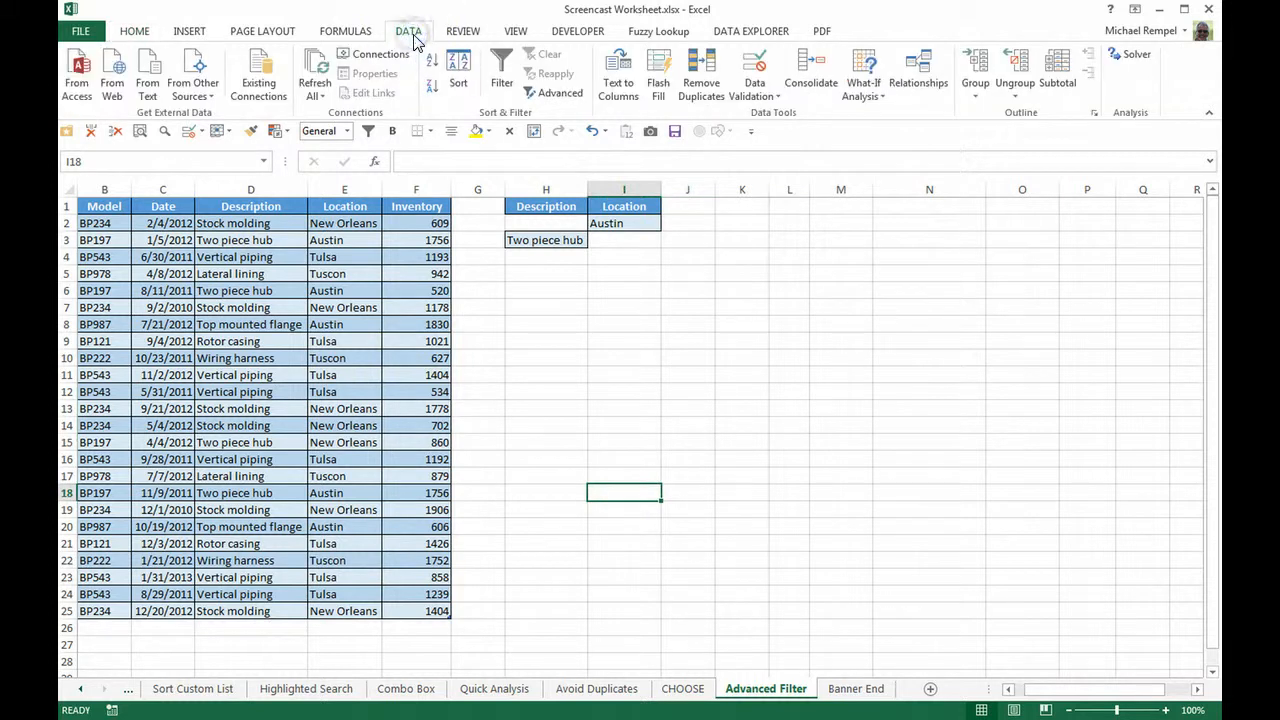
pyautogui.click(558, 93)
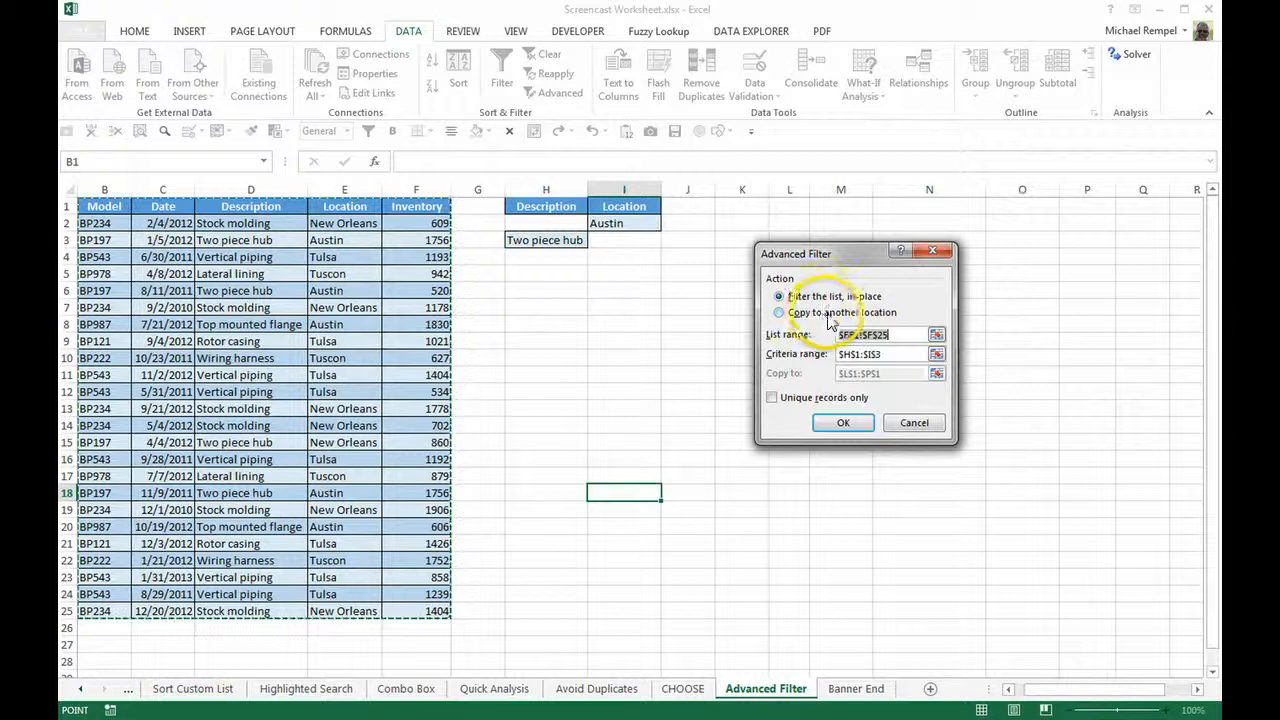
pyautogui.click(843, 422)
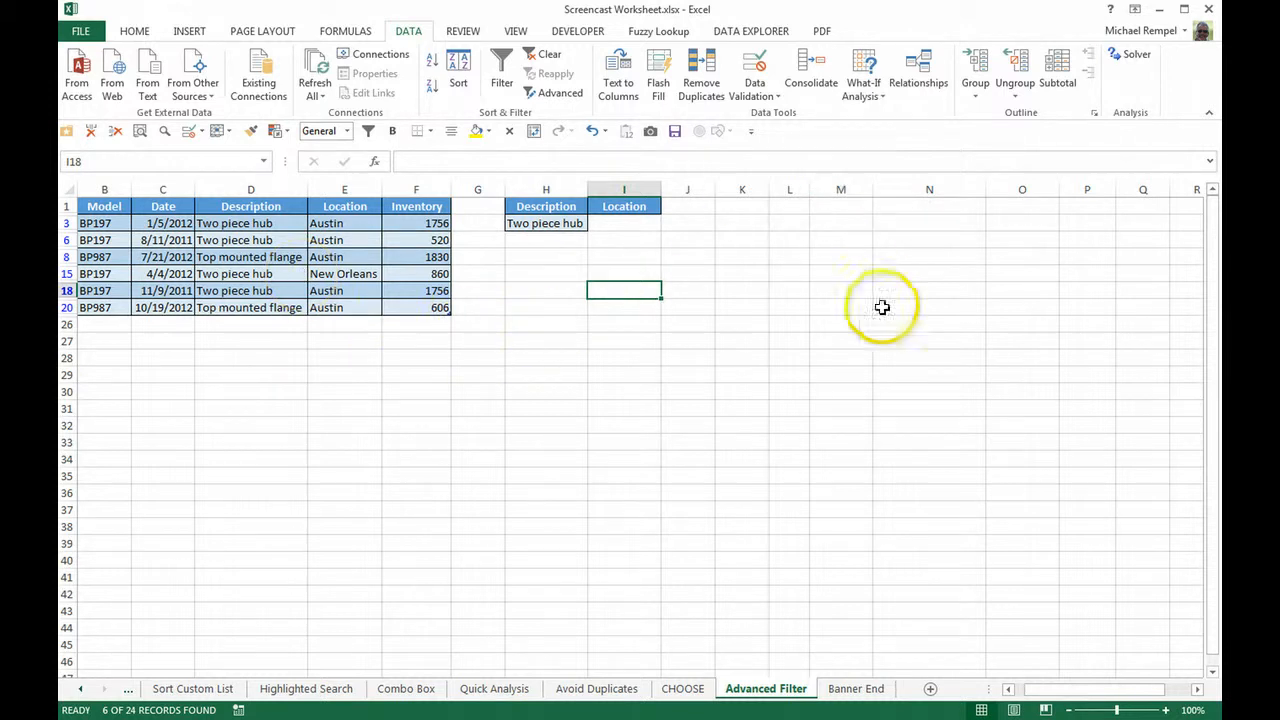
pyautogui.click(849, 691)
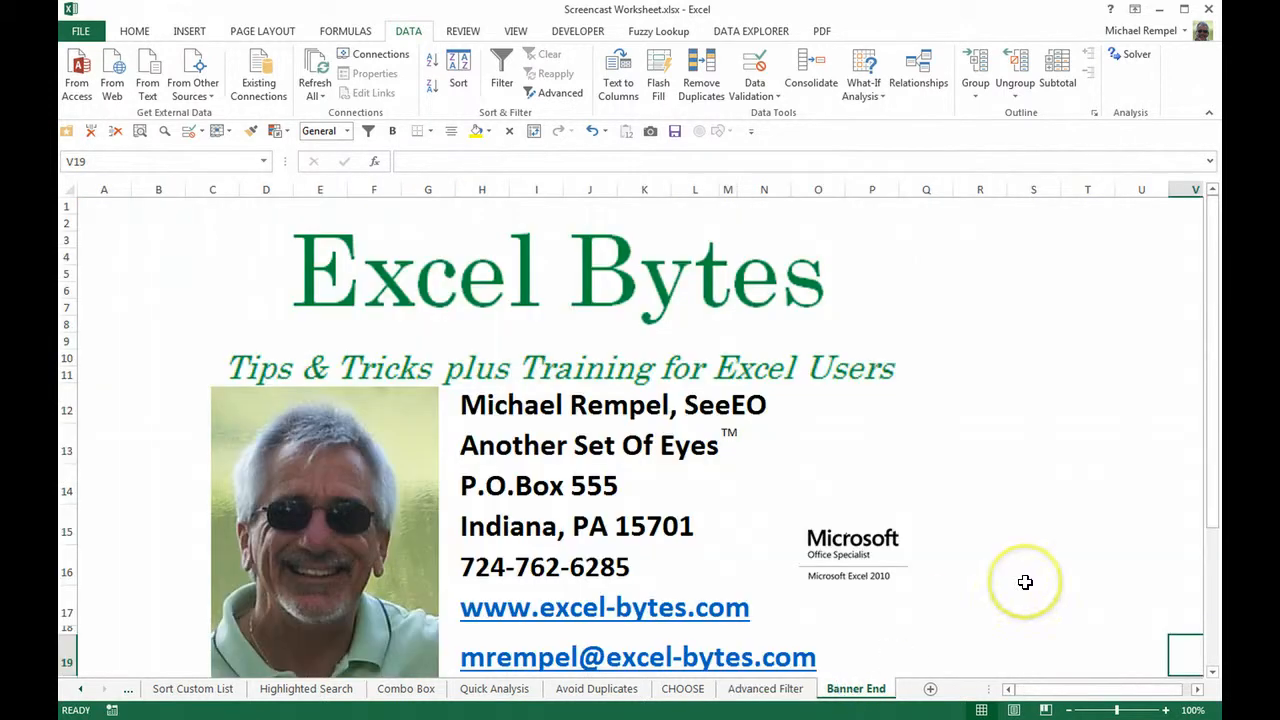